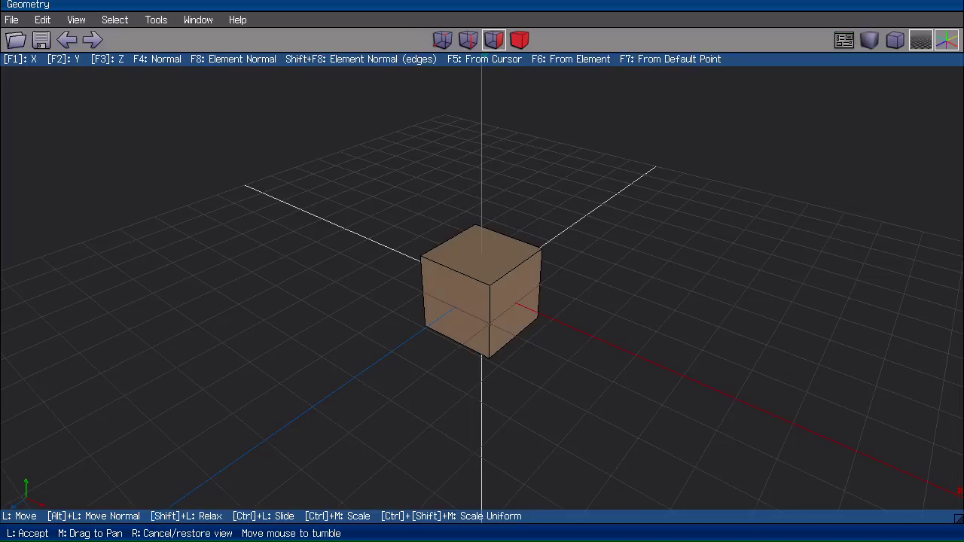
click(161, 393)
middle_click(291, 285)
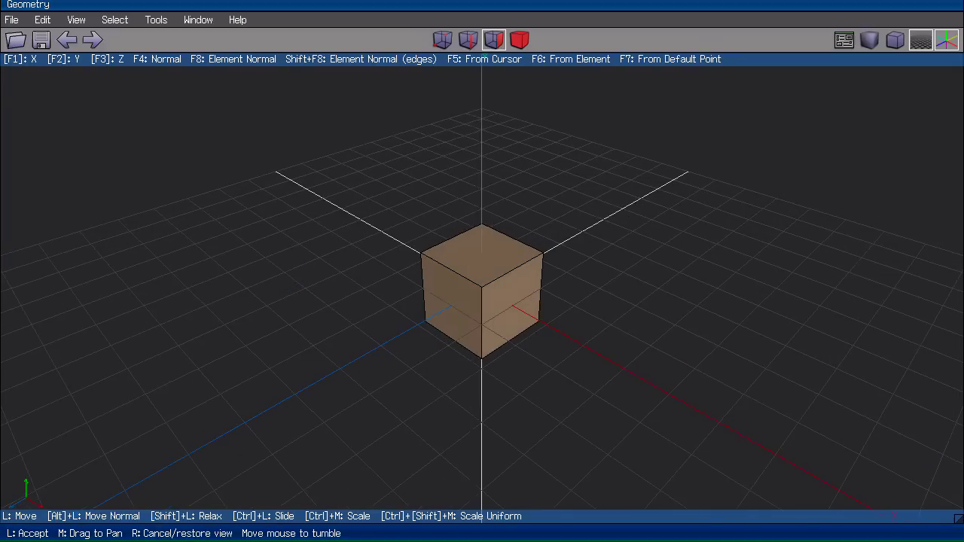
click(69, 427)
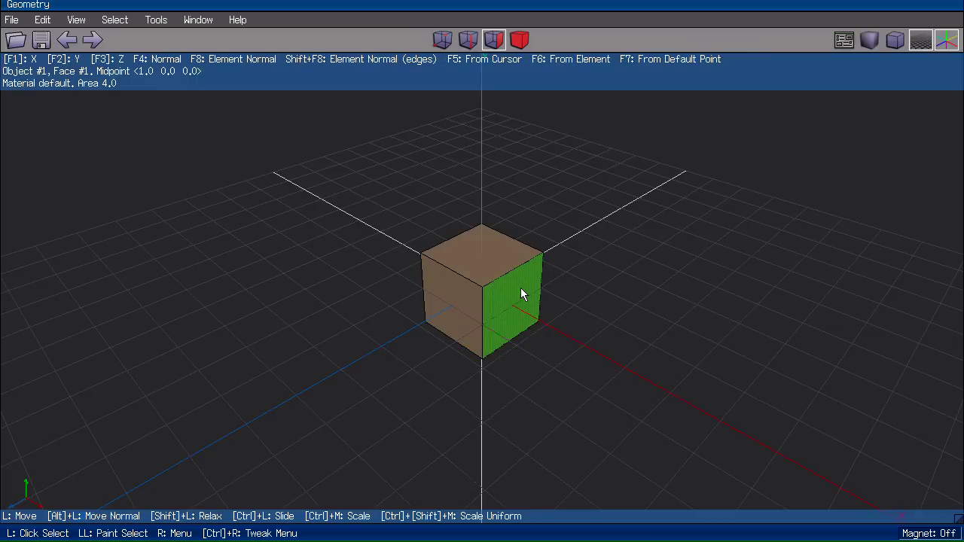
Scale the whole cube with absolute scale to a new size of X 20, Y 3 and Z 4.
click(474, 277)
key(b)
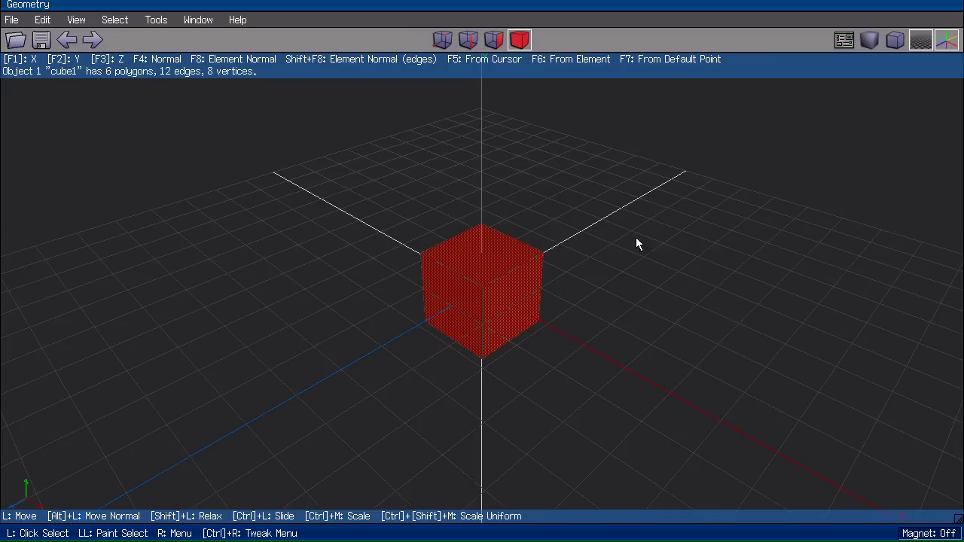
scroll(605, 231, down, 3)
right_click(539, 179)
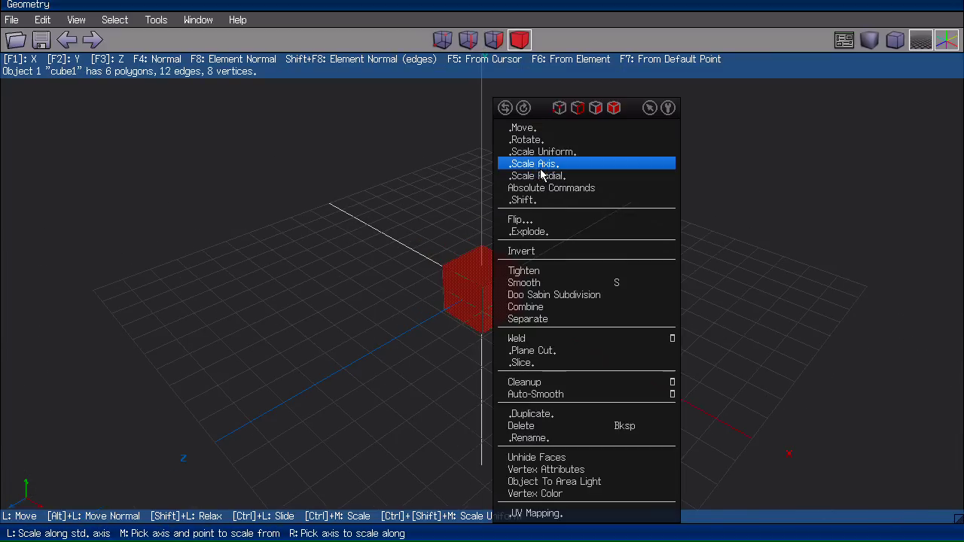
click(601, 189)
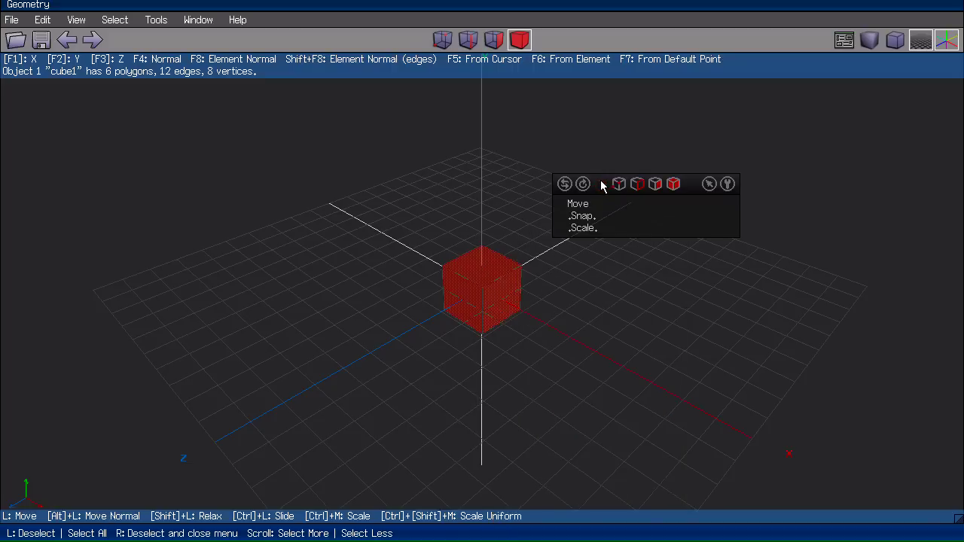
click(601, 229)
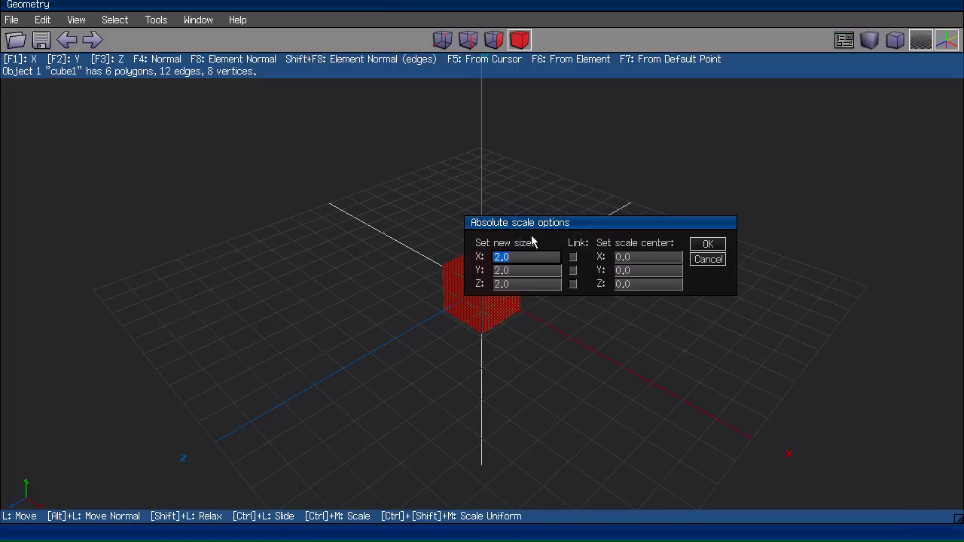
drag(552, 219, 501, 153)
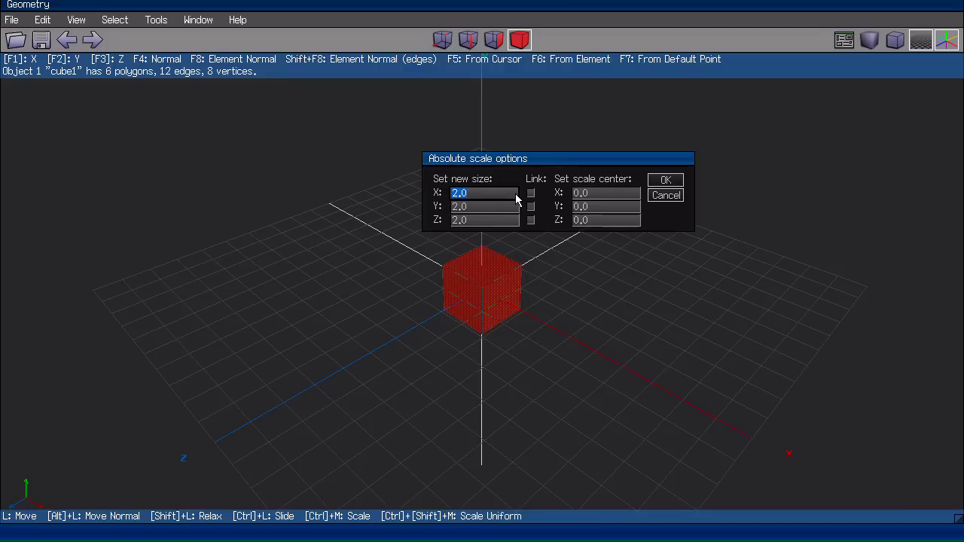
text(20)
key(Tab)
text(3)
key(Tab)
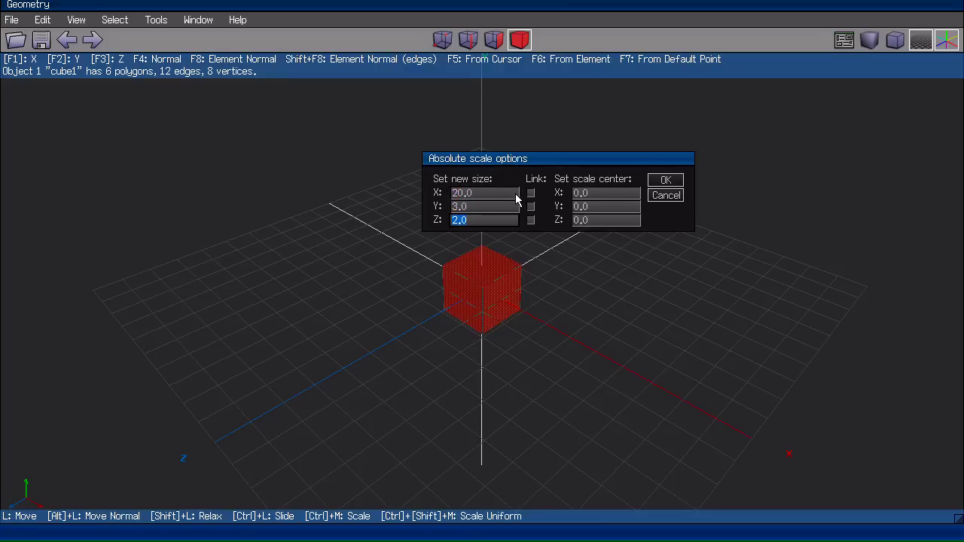
text(4)
key(Return)
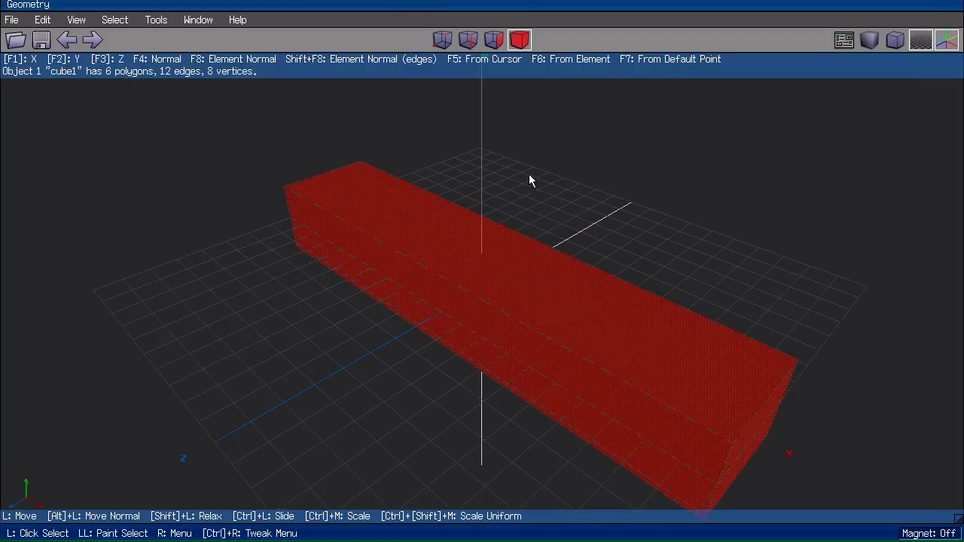
Put the scaled block on the ground plane.
middle_click(221, 316)
click(220, 316)
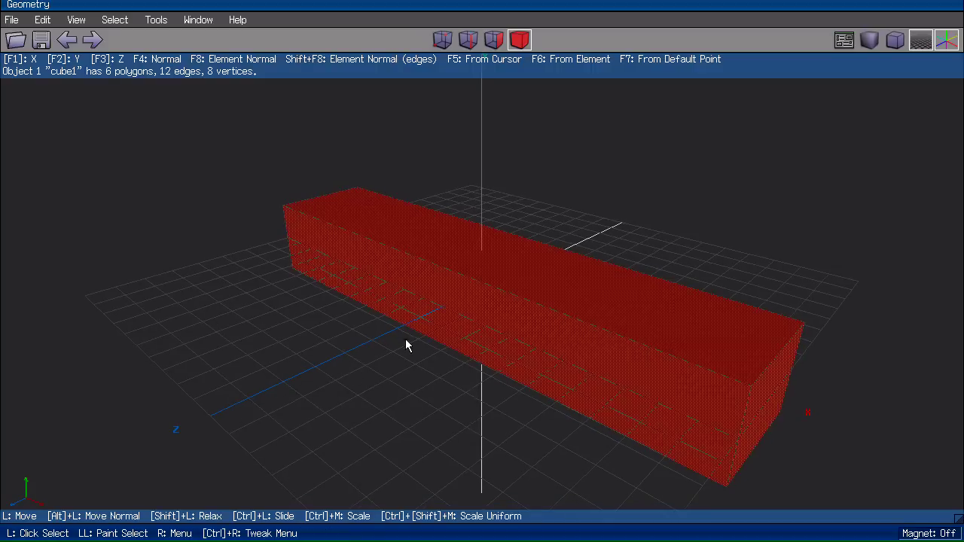
click(573, 277)
right_click(573, 277)
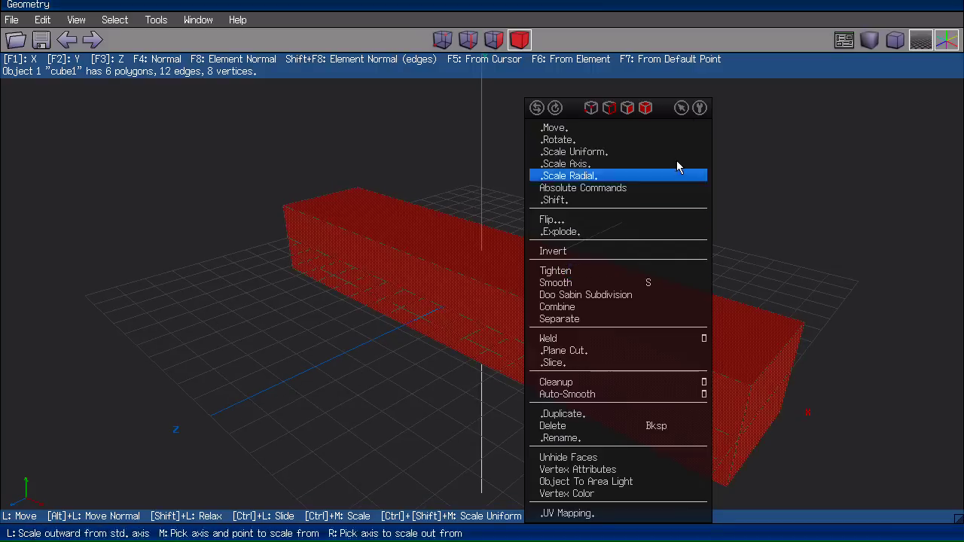
click(699, 109)
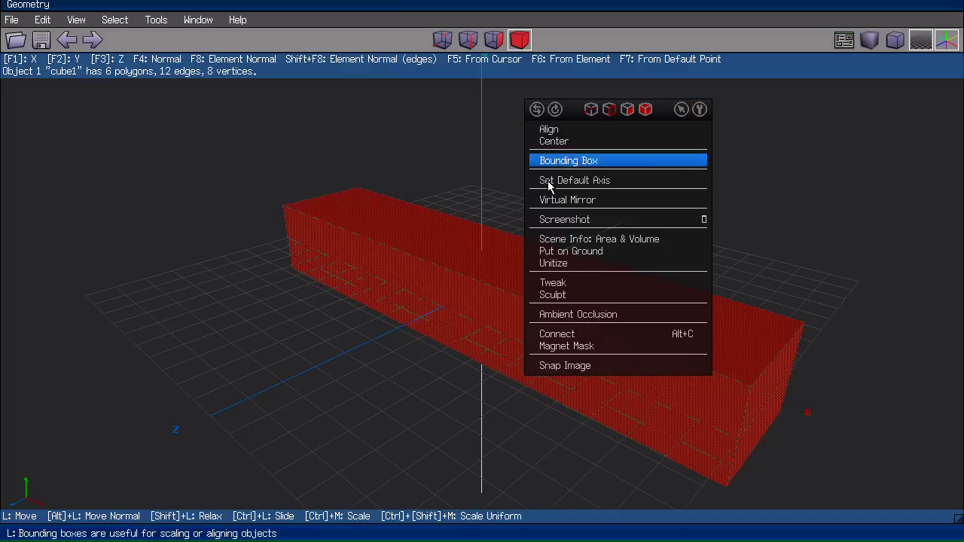
click(593, 253)
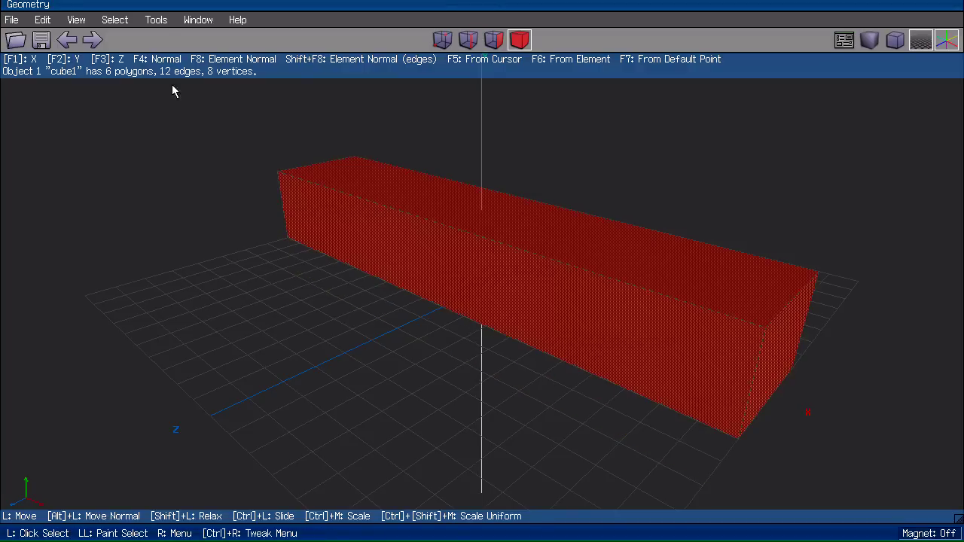
click(157, 20)
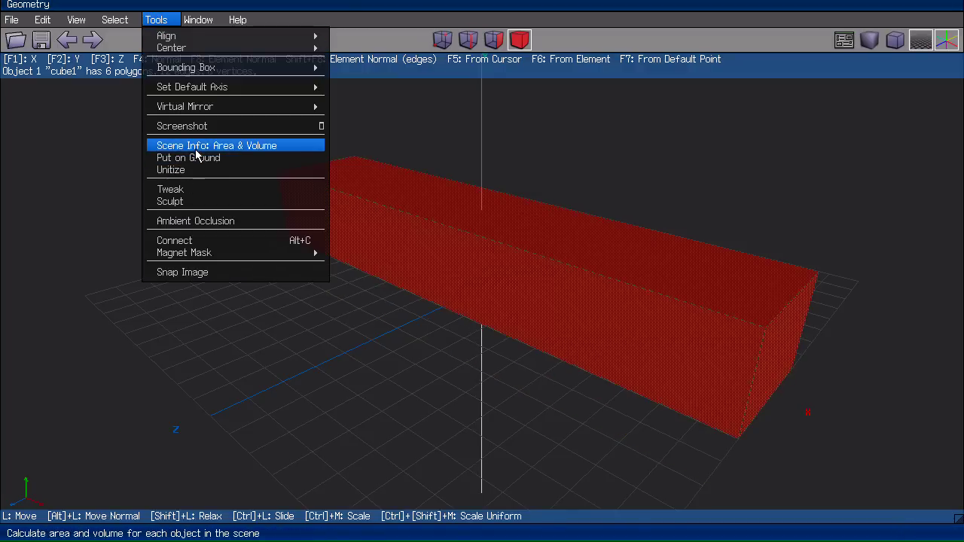
click(193, 169)
click(157, 309)
middle_click(224, 297)
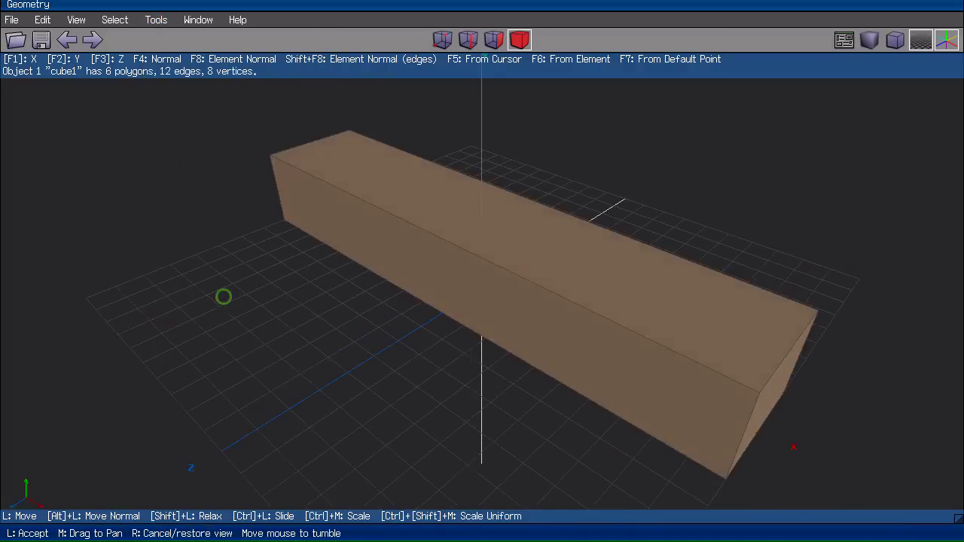
click(217, 288)
middle_click(215, 286)
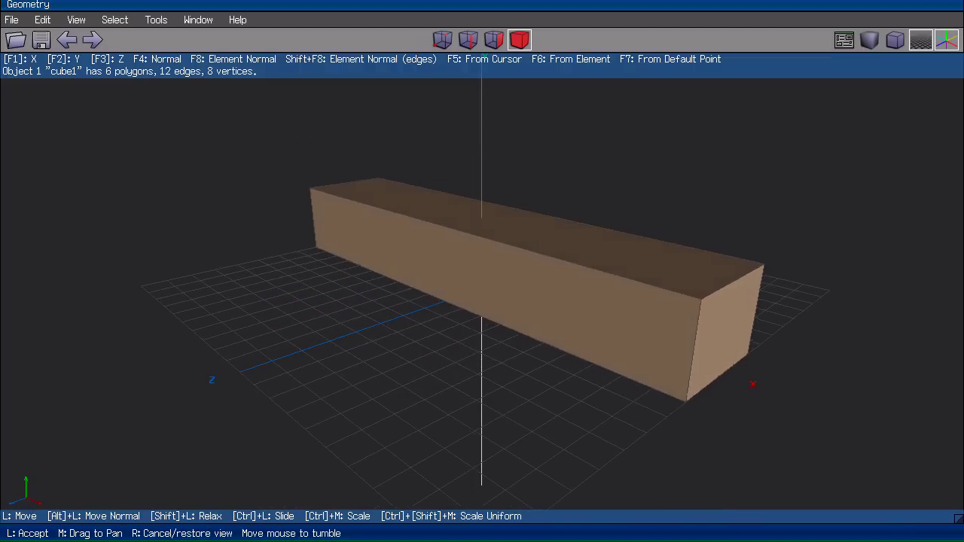
click(218, 288)
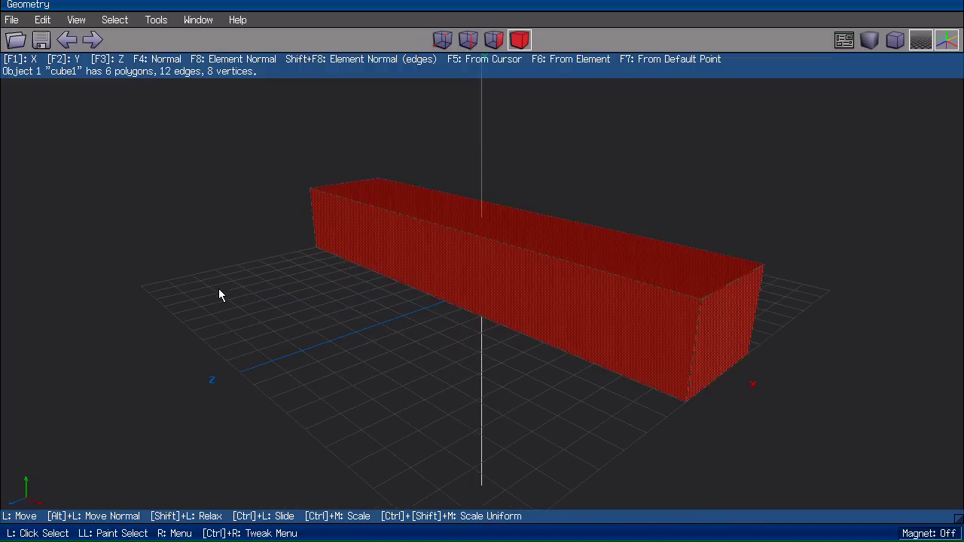
Show the Geometry Graph window and align its title bar with the main Geometry window's title bar.
click(202, 20)
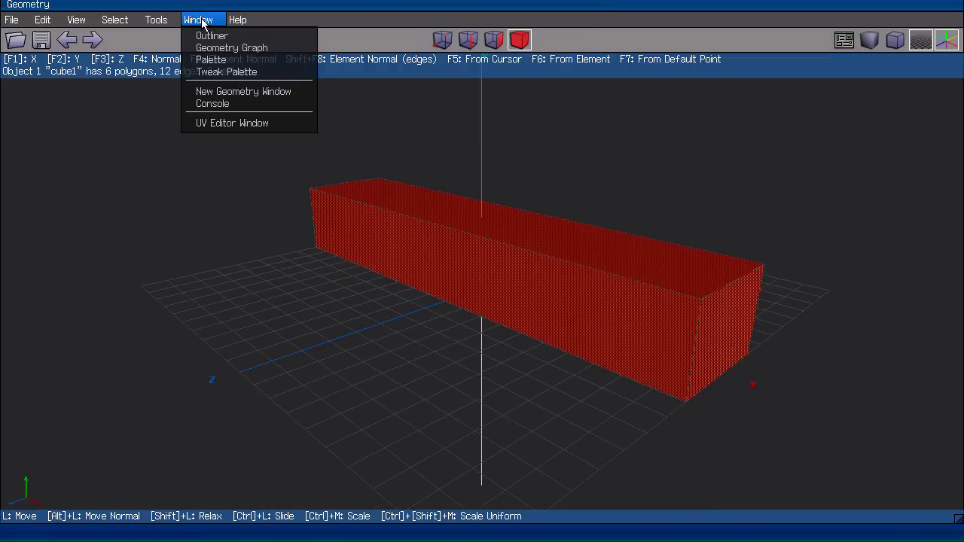
click(226, 48)
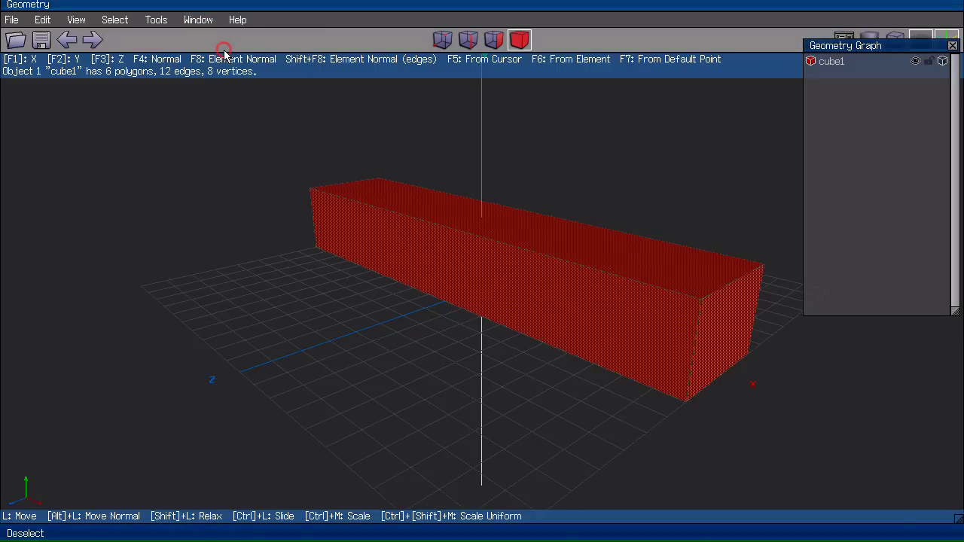
drag(918, 43, 917, 5)
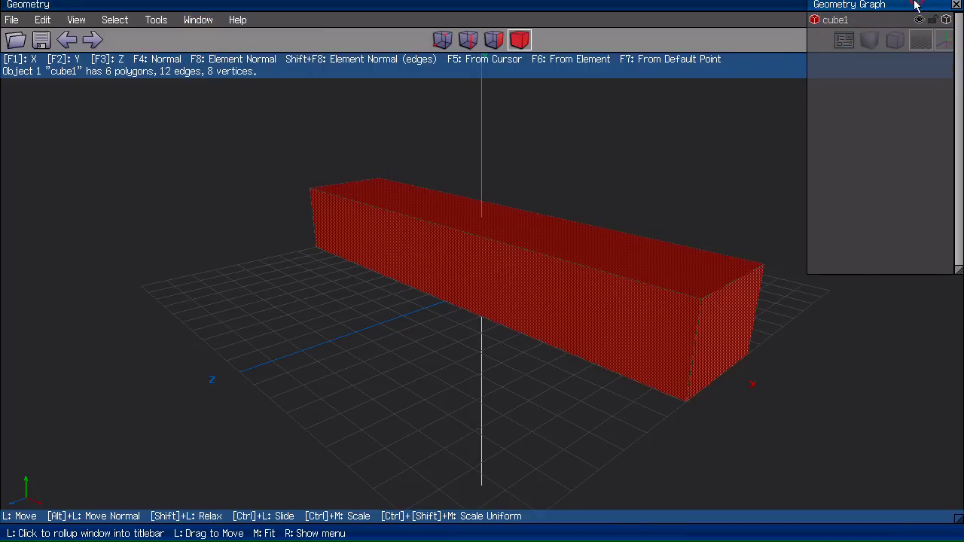
Rename the cube1 object as quai and shrink the Geometry Graph window down to its title bar.
click(844, 21)
right_click(844, 22)
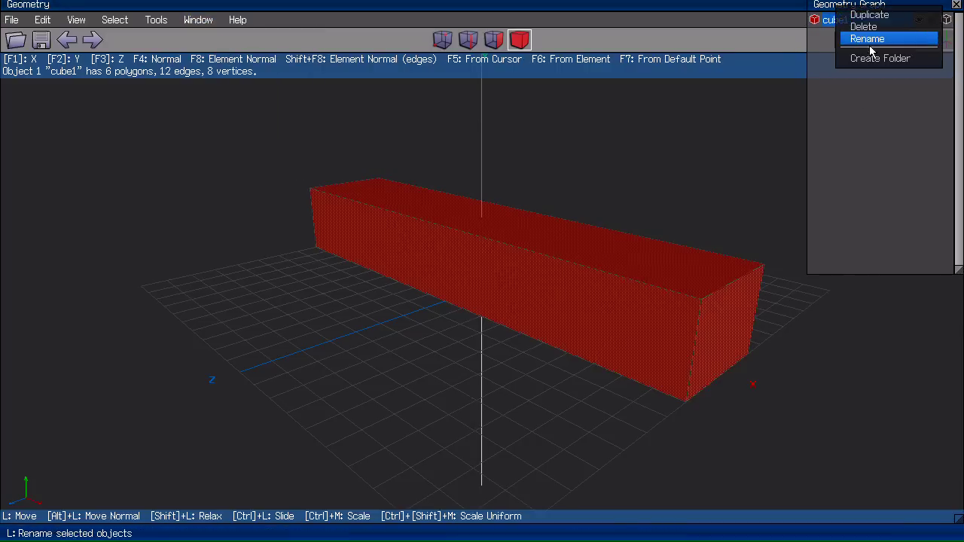
click(873, 38)
text(quai)
key(Return)
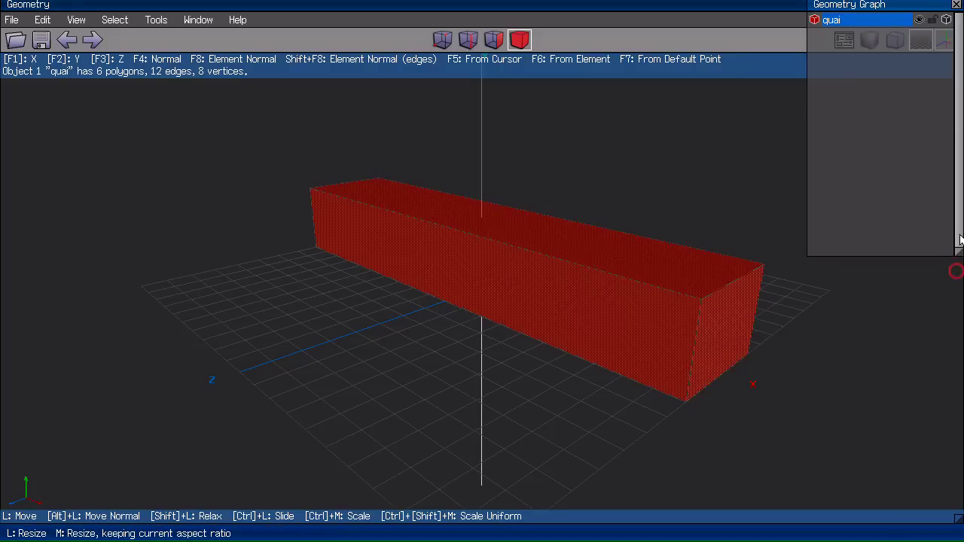
drag(958, 269, 958, 127)
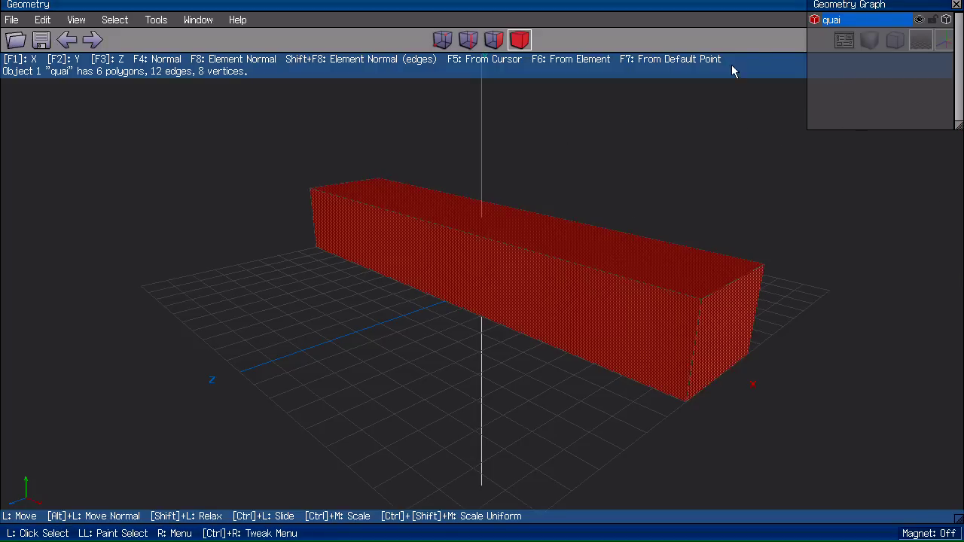
double_click(812, 6)
Extrude the block's long side face facing the Z axis label outward by 2.5 units.
middle_click(223, 313)
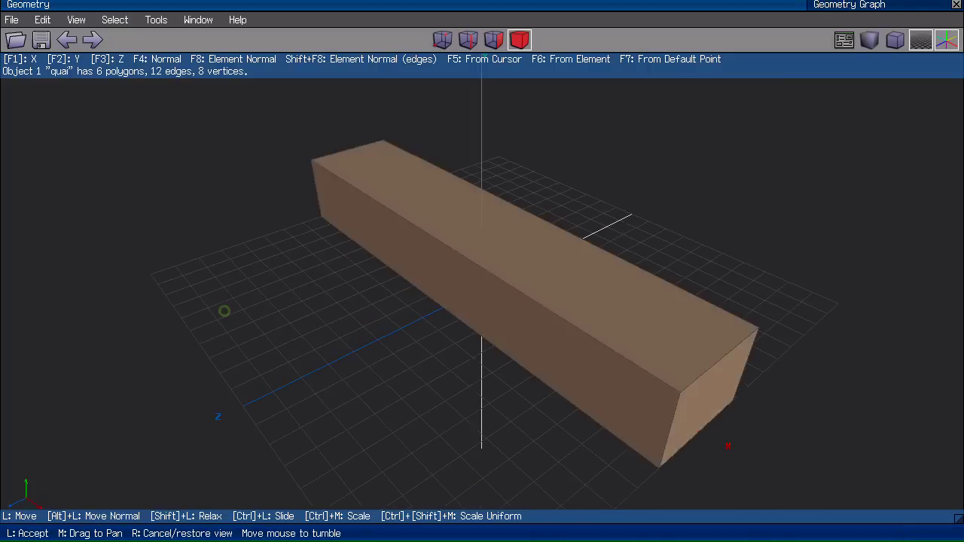
click(223, 312)
key(space)
key(f)
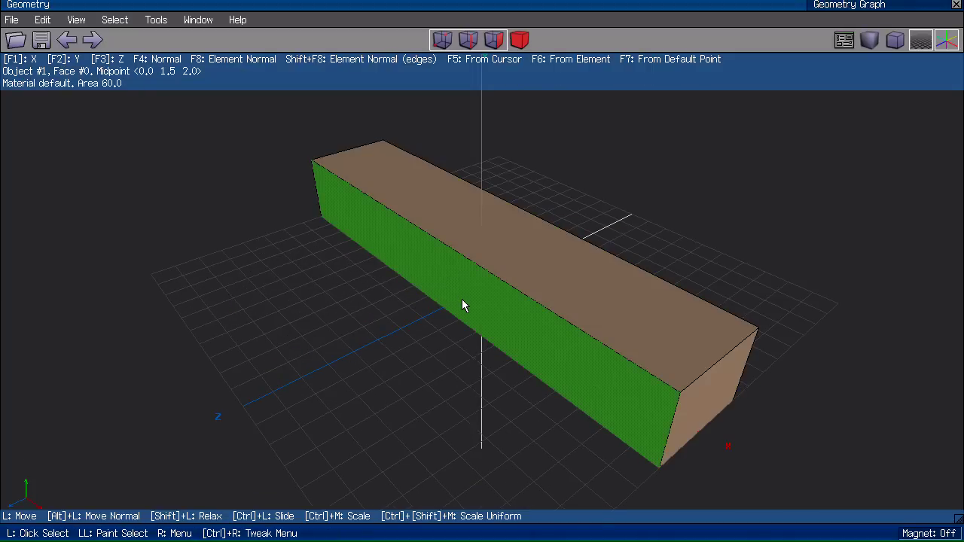
click(462, 299)
right_click(462, 299)
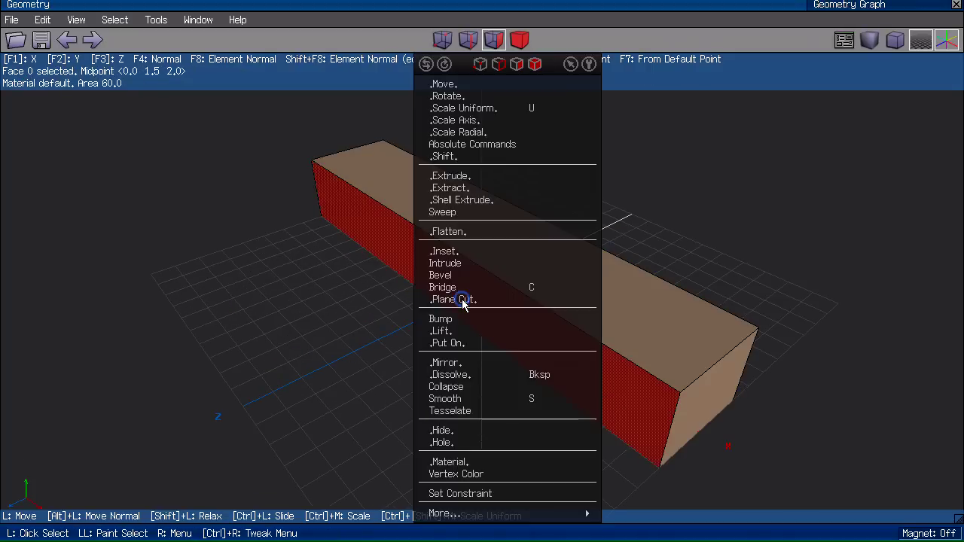
click(472, 179)
click(447, 197)
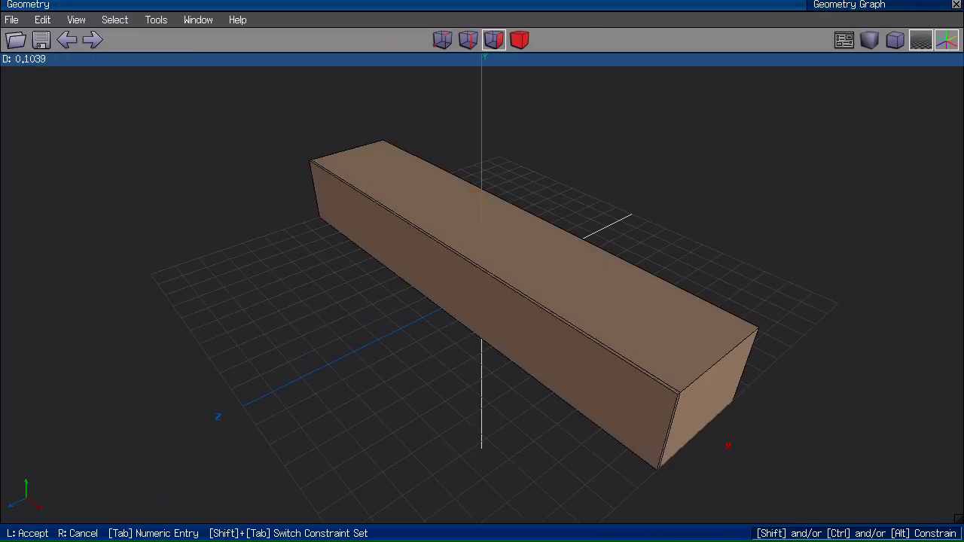
middle_click(481, 301)
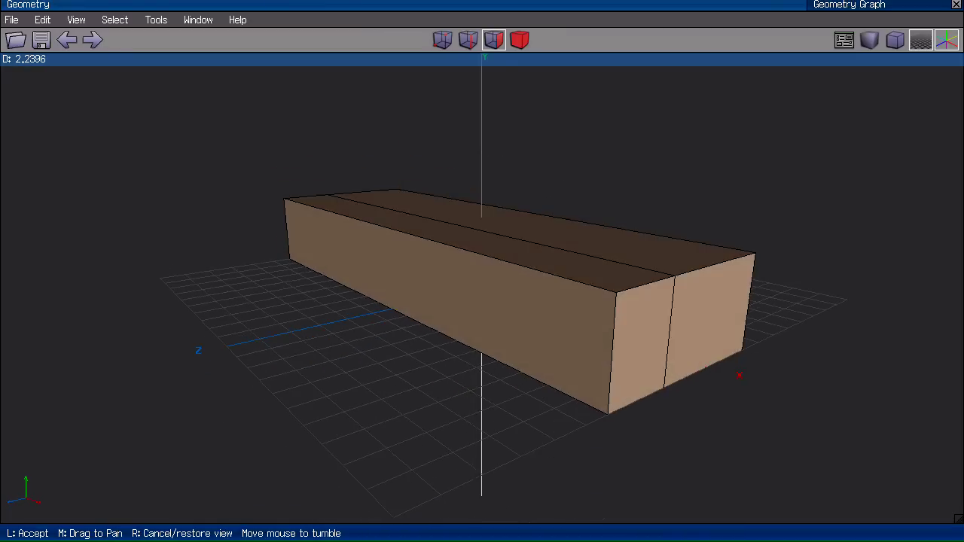
click(482, 301)
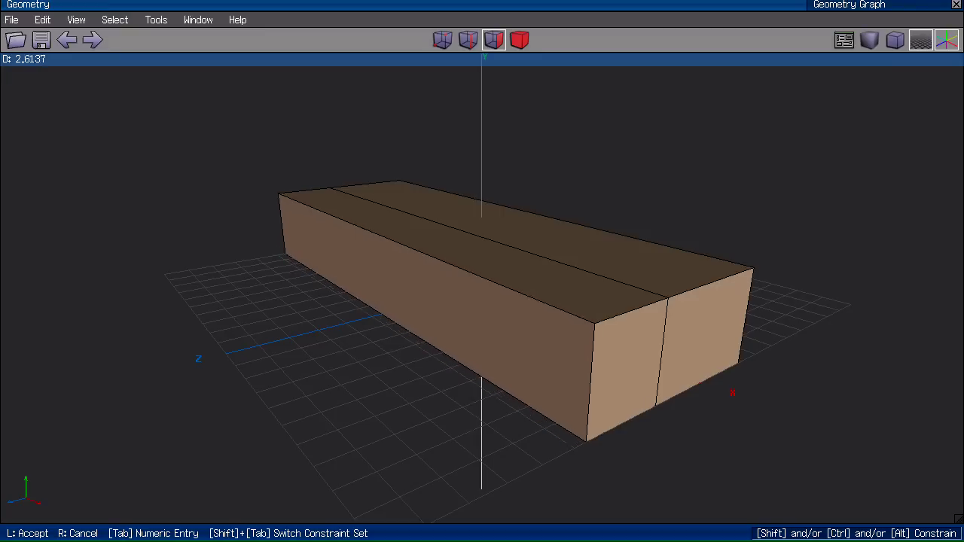
key(shift)
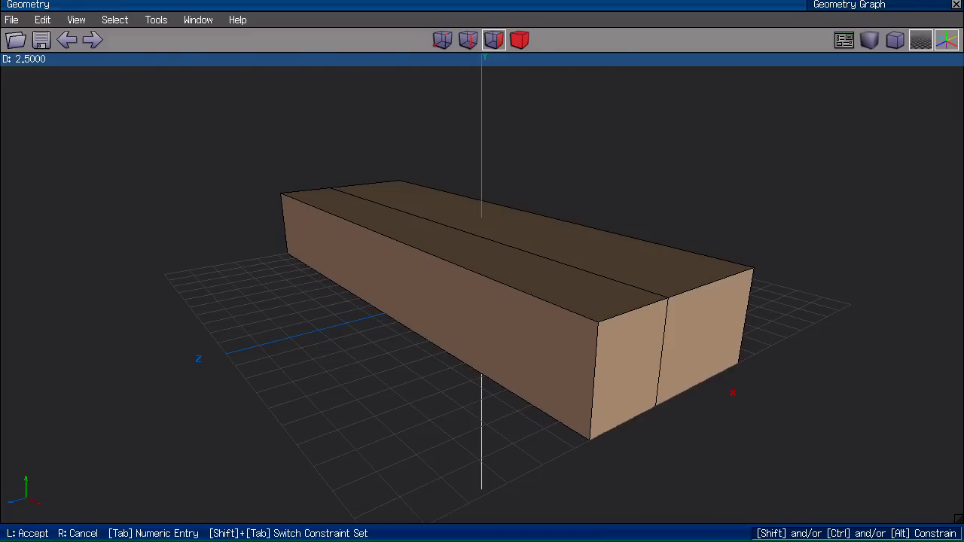
click(748, 223)
Slide the extruded section's upper outer long edge inward to the seam edge, giving the block a sloped long side.
key(y)
middle_click(728, 159)
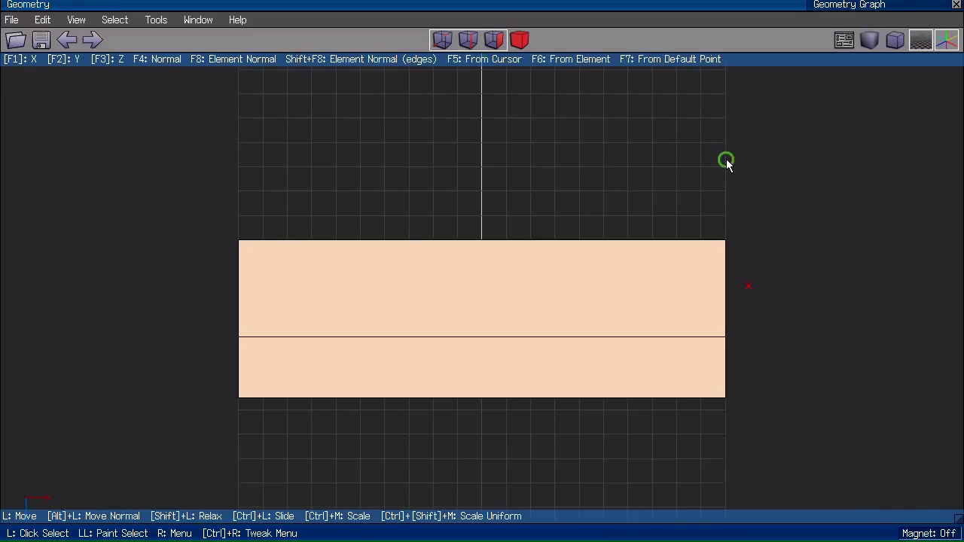
click(720, 170)
middle_click(99, 302)
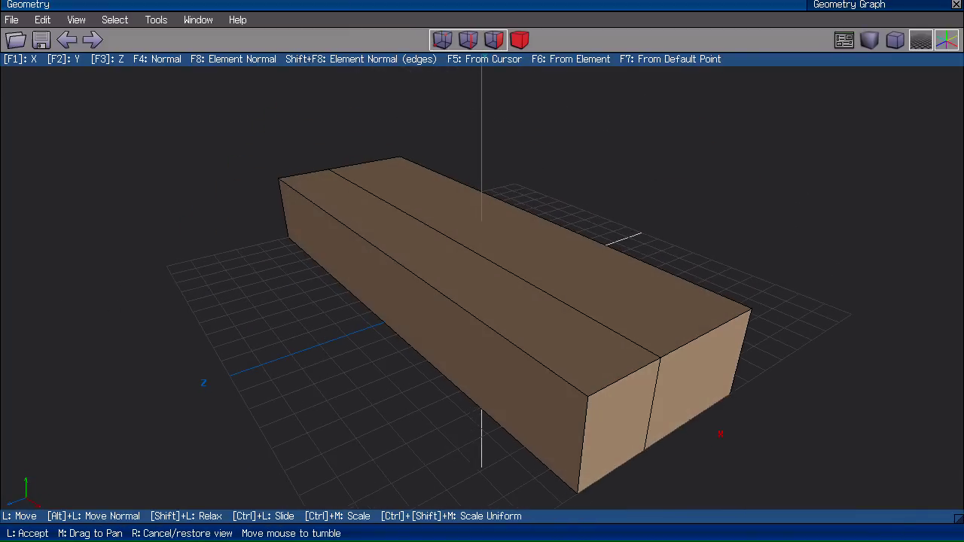
click(417, 317)
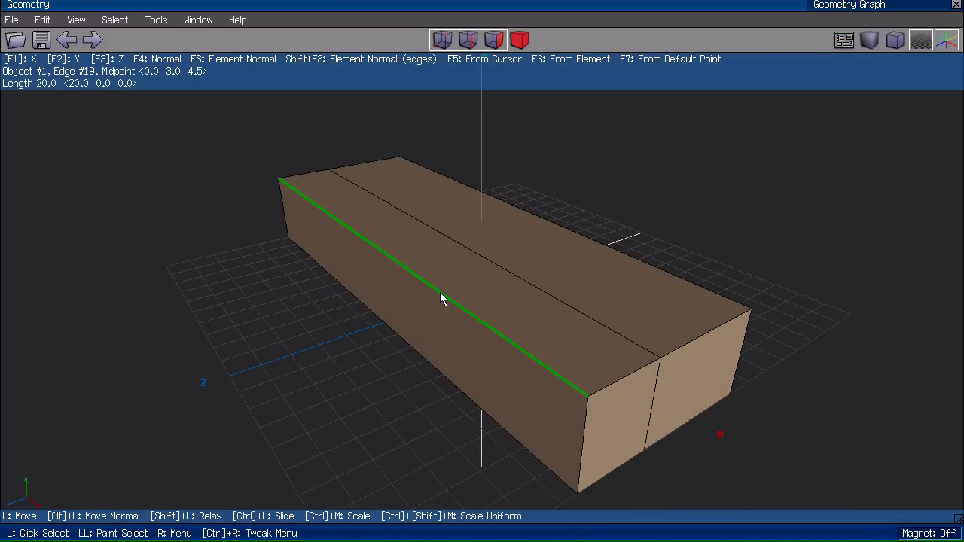
click(441, 297)
right_click(442, 297)
click(452, 214)
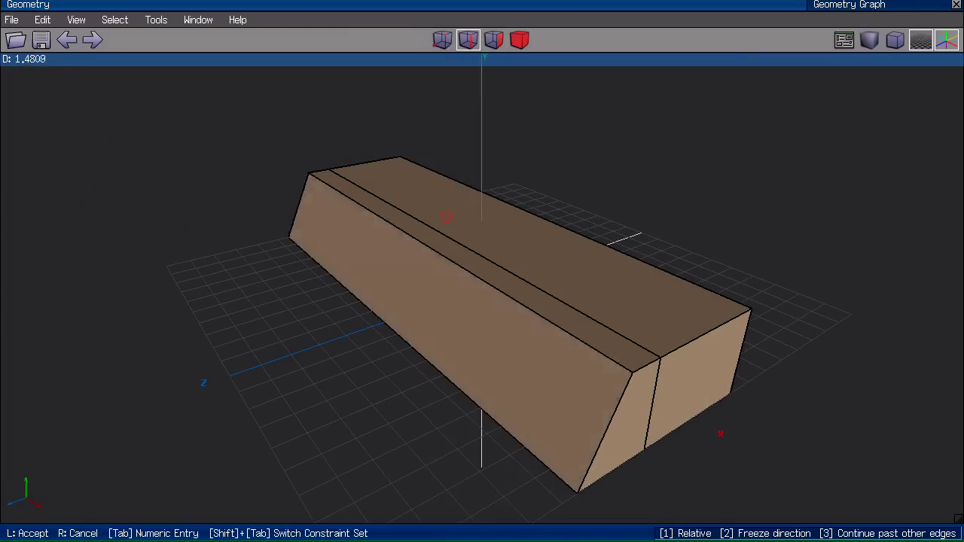
click(447, 219)
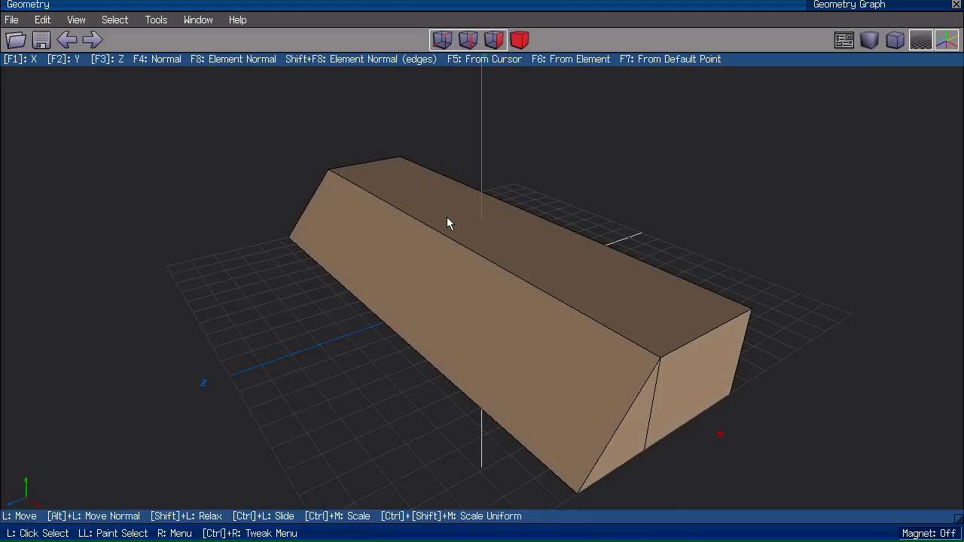
middle_click(237, 232)
click(212, 301)
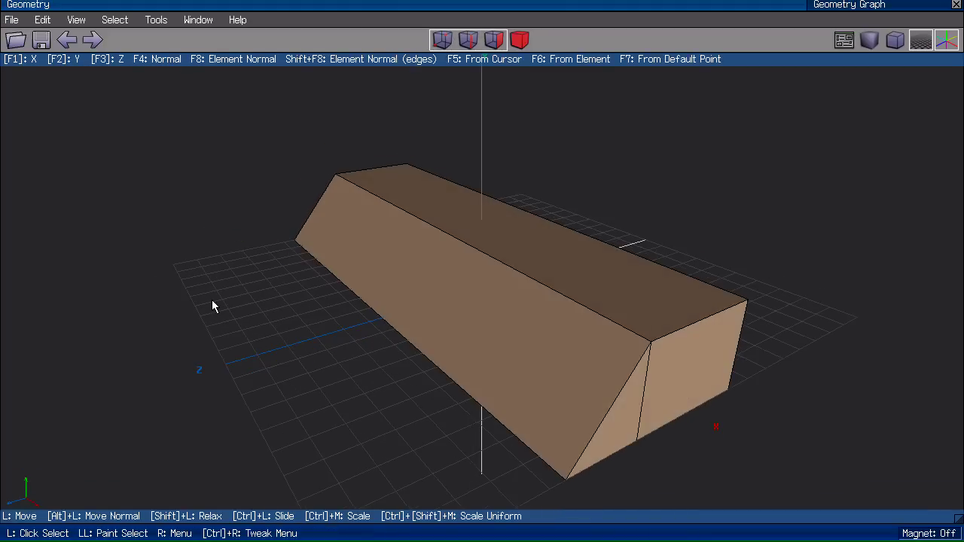
drag(535, 274, 536, 258)
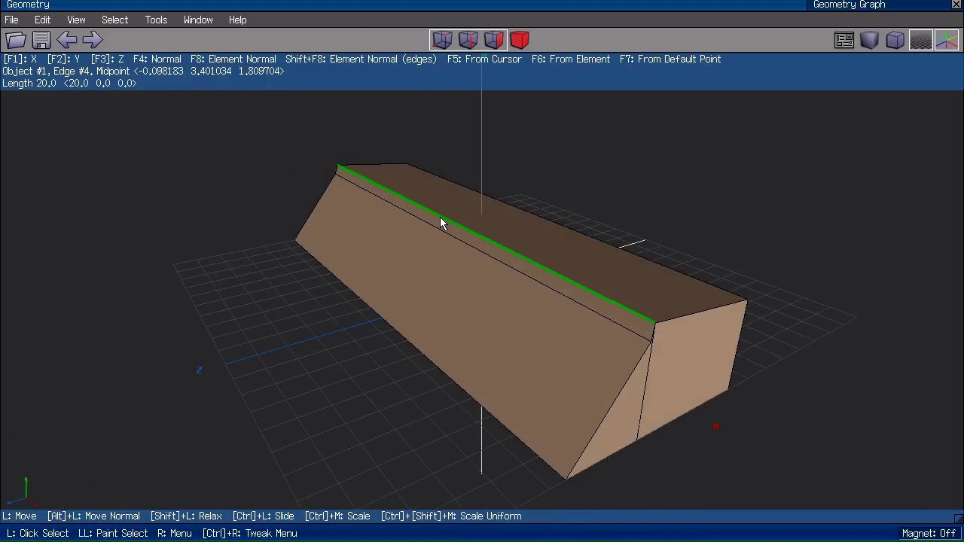
key(ctrl+z)
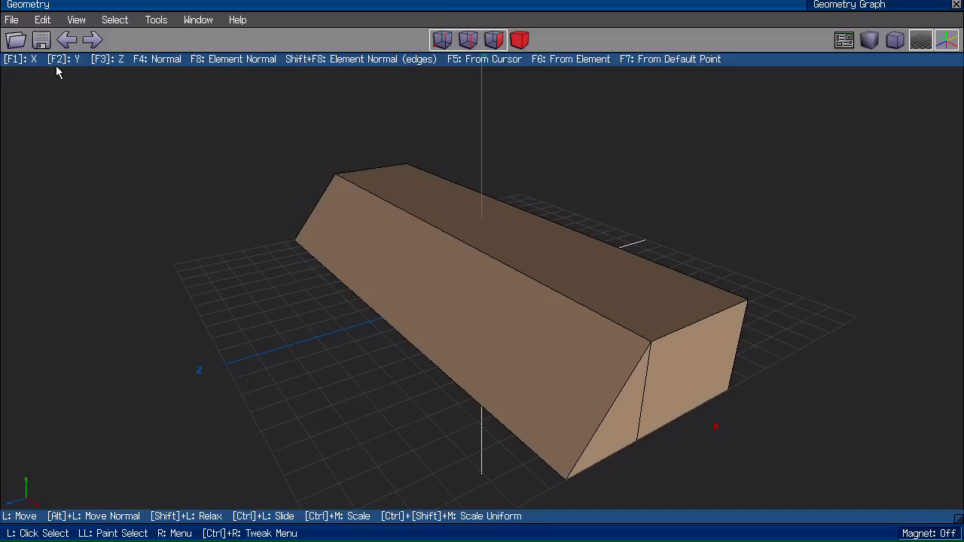
Turn off Tweak mode and extrude the quay block's long vertical face opposite the slope outward by 0.75 units.
key(t)
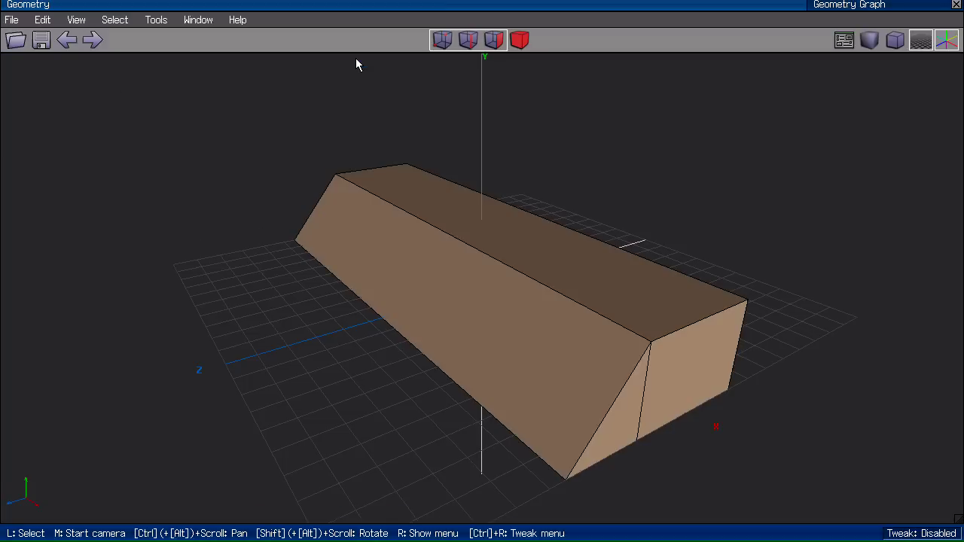
middle_click(230, 155)
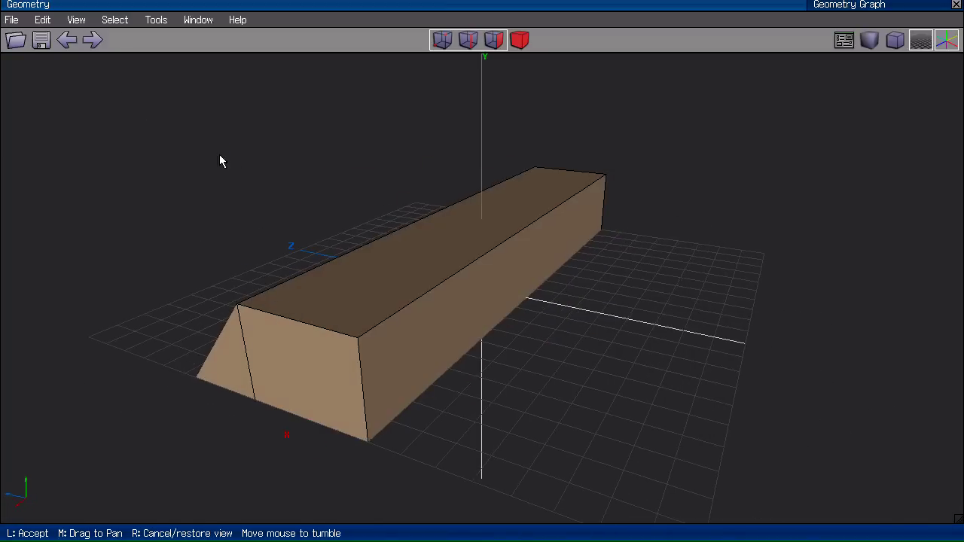
click(220, 161)
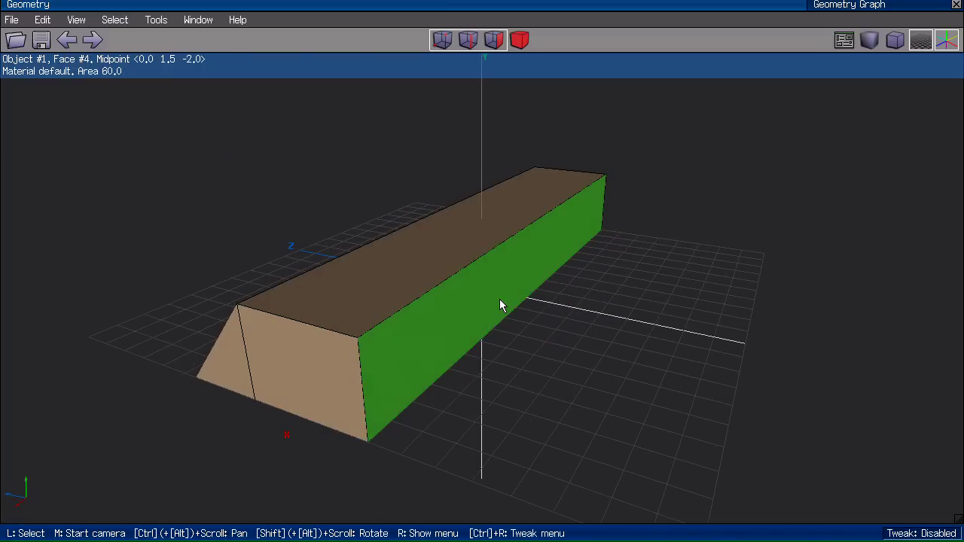
key(d)
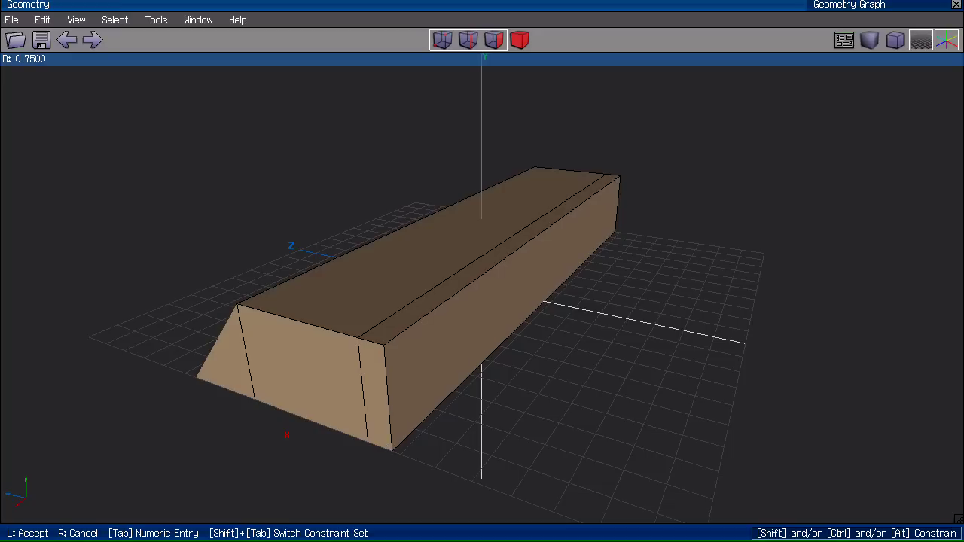
click(502, 304)
Extract the narrow top face of the newly extruded strip as a separate region 5 units along its normal, forming a tall wall.
middle_click(646, 298)
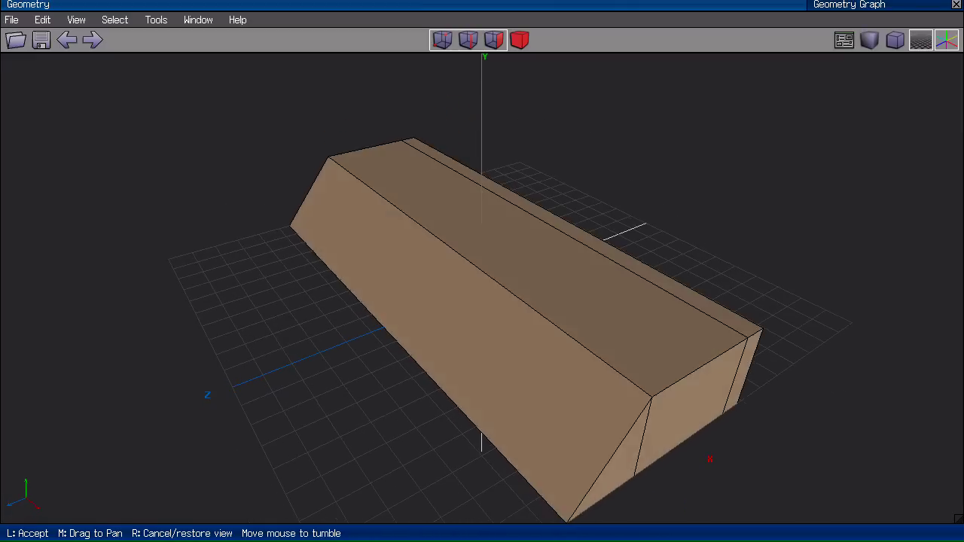
click(656, 241)
middle_click(632, 160)
click(635, 164)
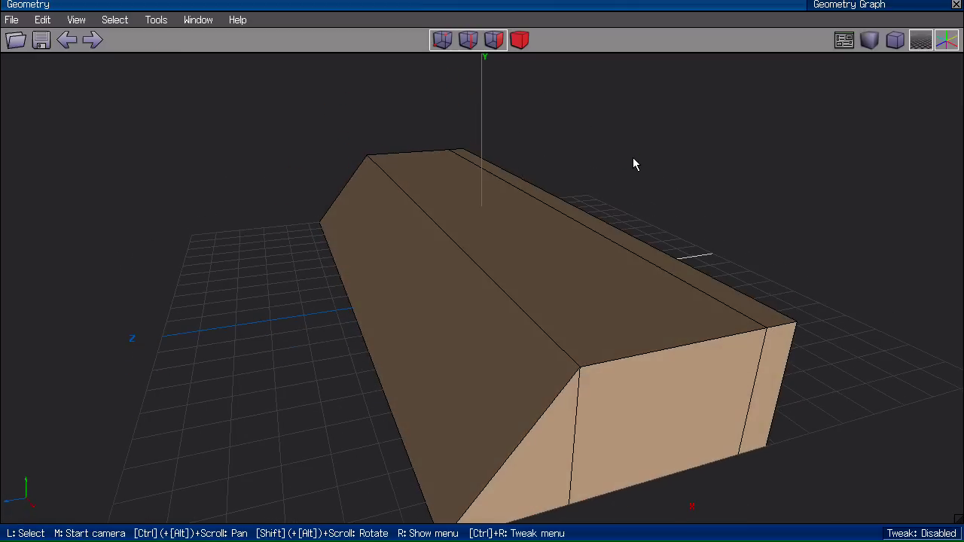
scroll(656, 155, down, 2)
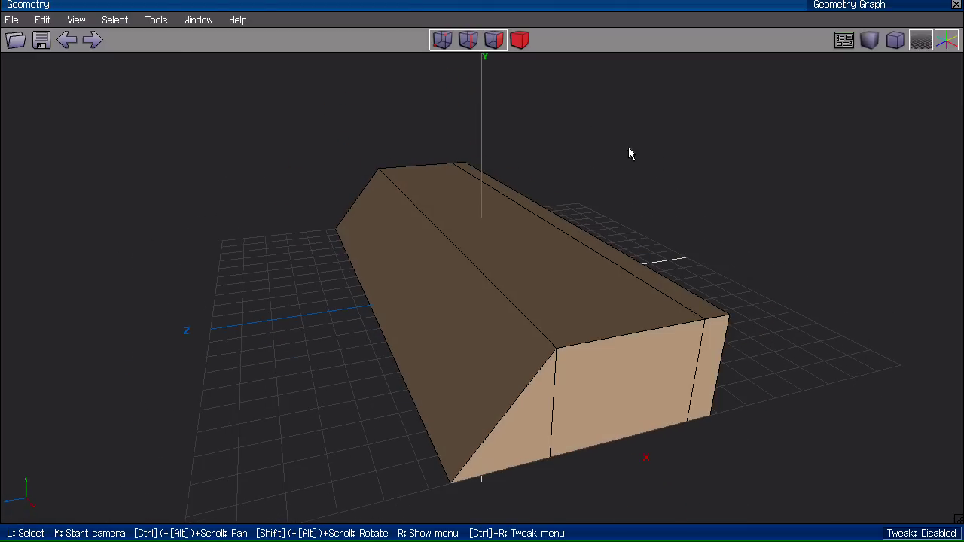
middle_click(631, 154)
click(576, 166)
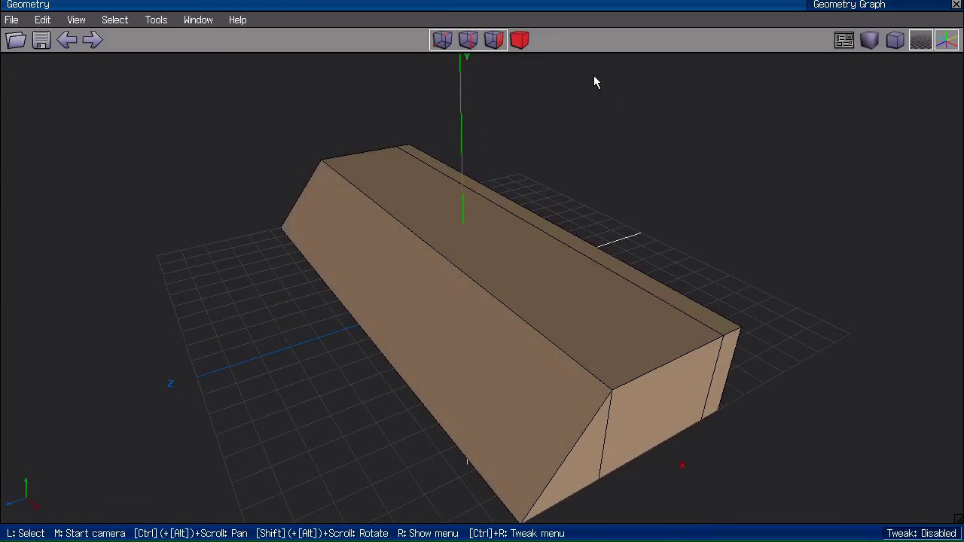
scroll(251, 324, down, 2)
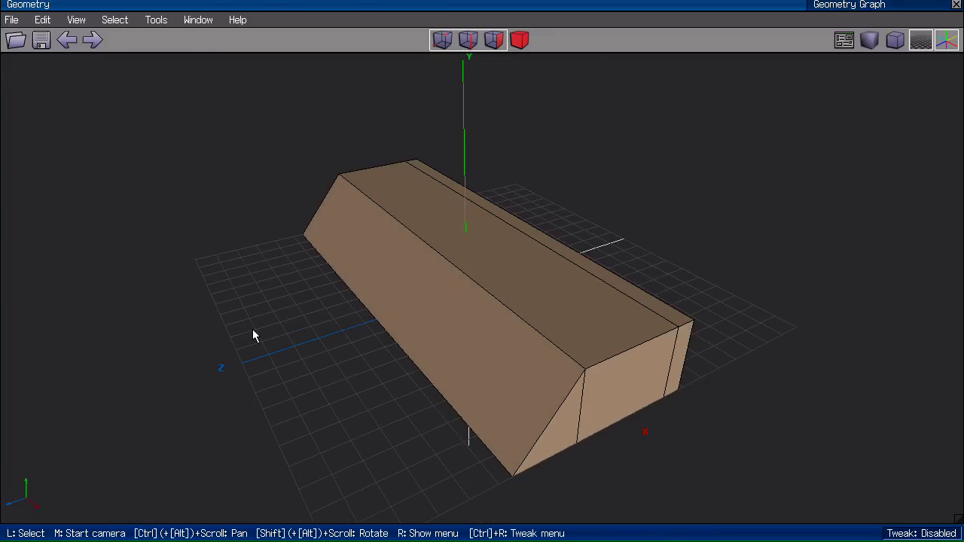
middle_click(242, 316)
click(242, 317)
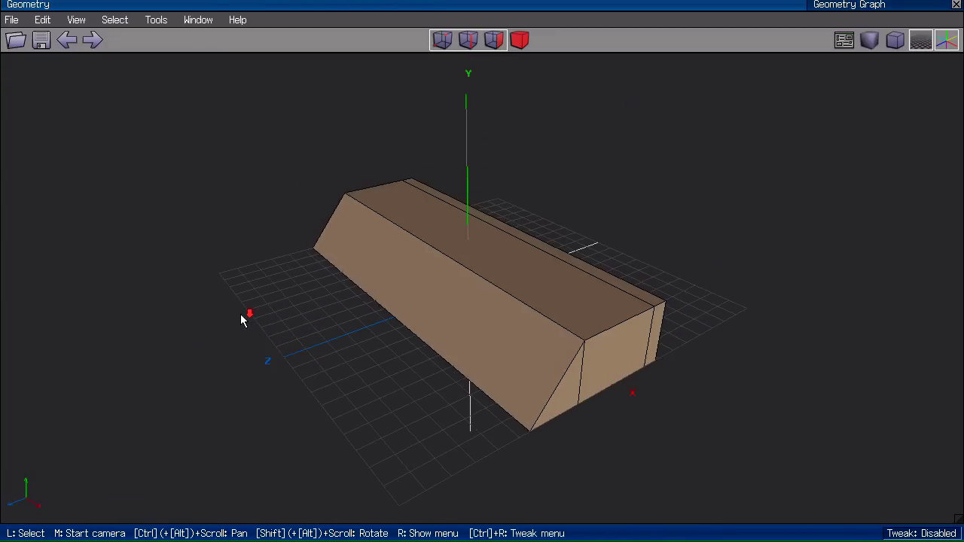
click(537, 250)
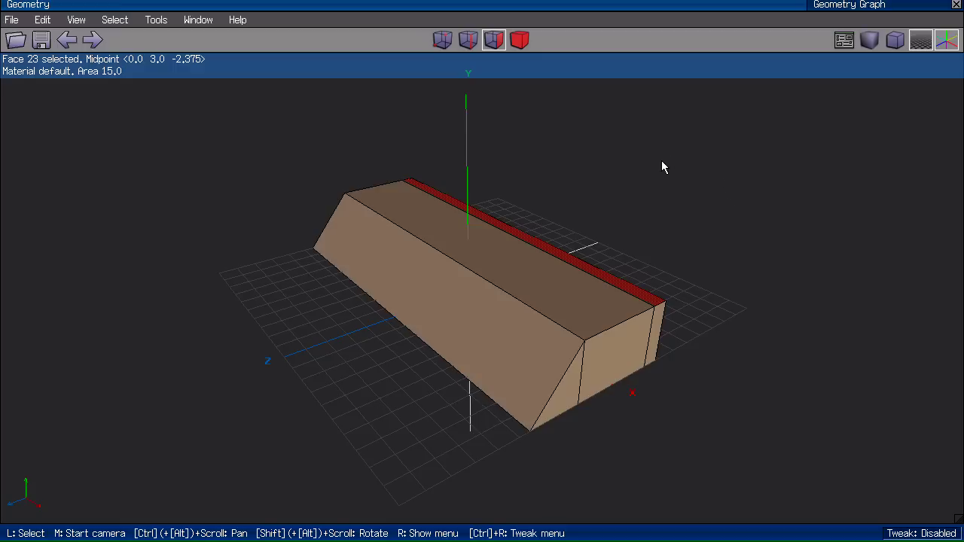
right_click(644, 145)
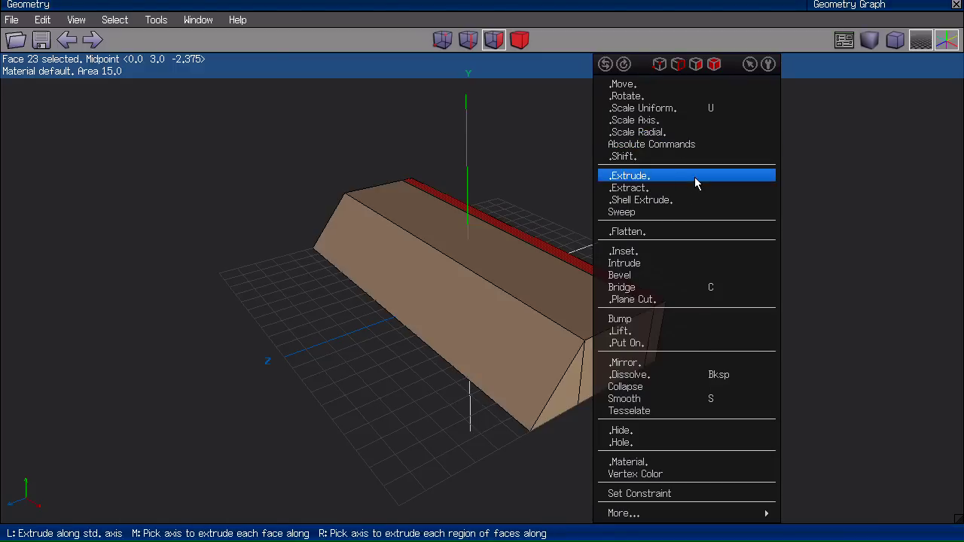
right_click(674, 205)
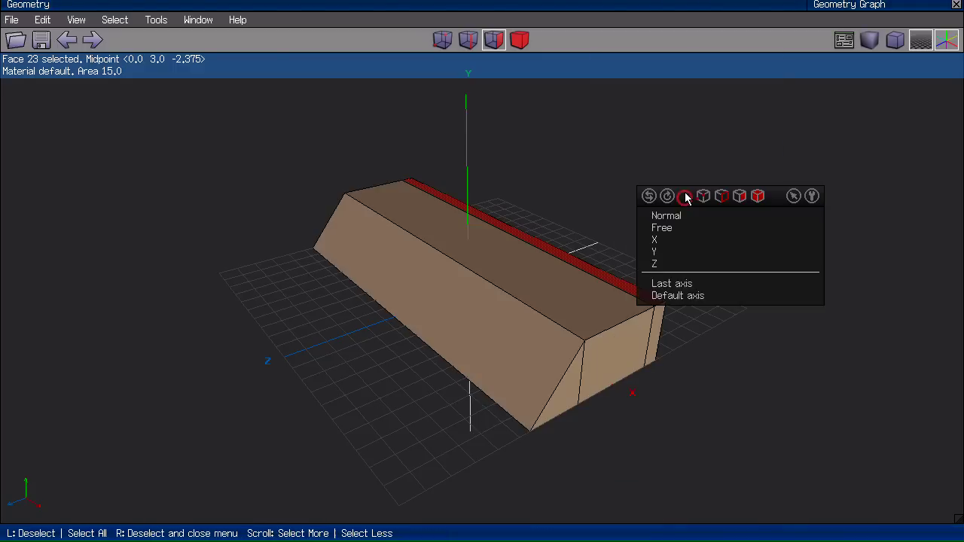
click(696, 219)
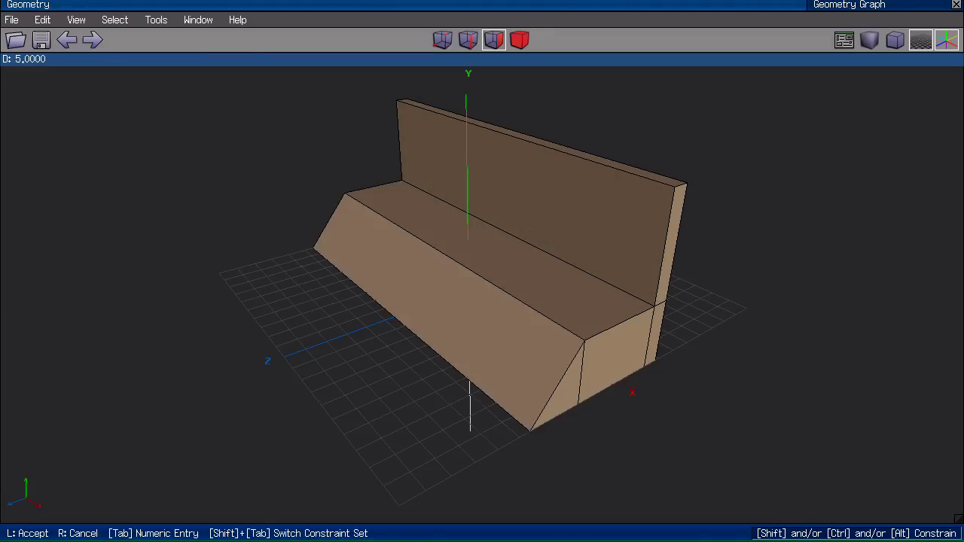
click(694, 218)
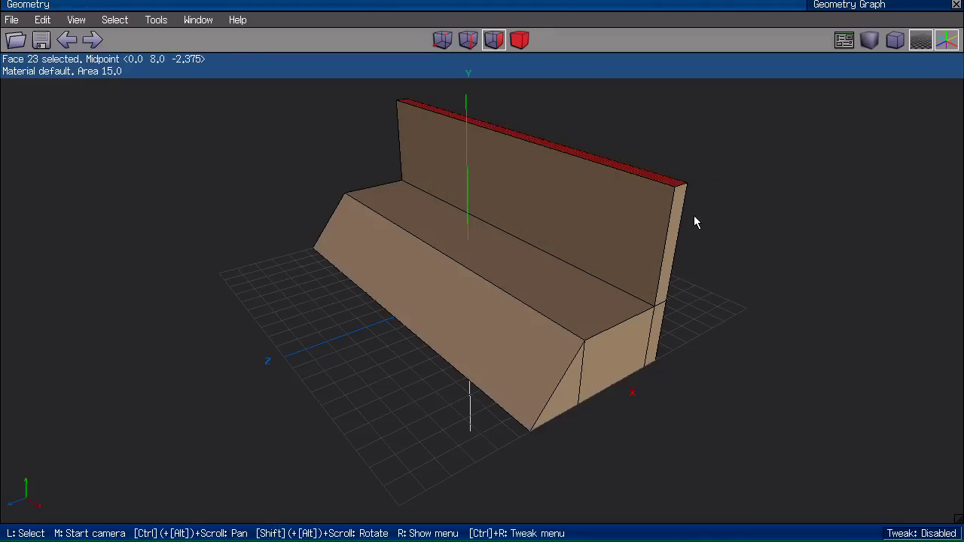
Expand the Geometry Graph, rename quai_extract2 as mur, and clear the face selection in the model.
click(850, 6)
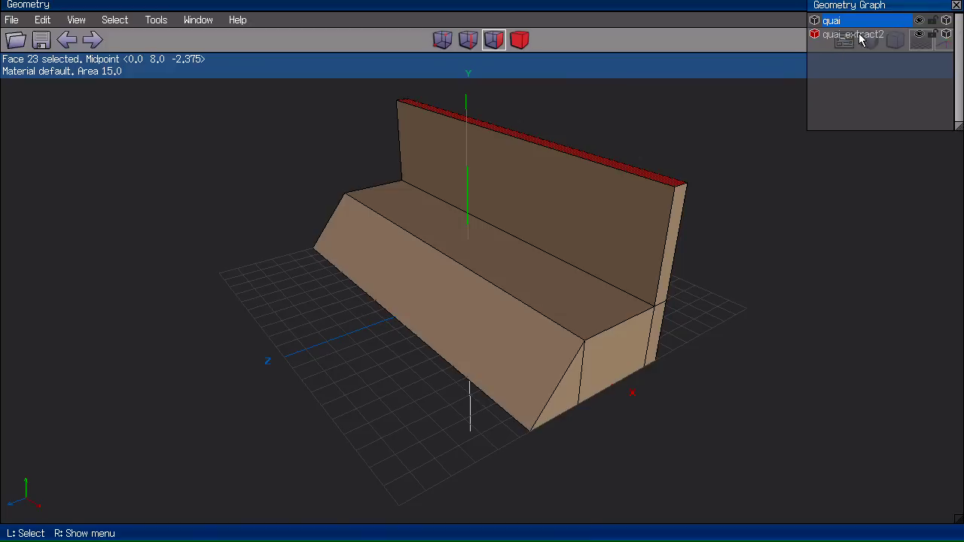
click(887, 36)
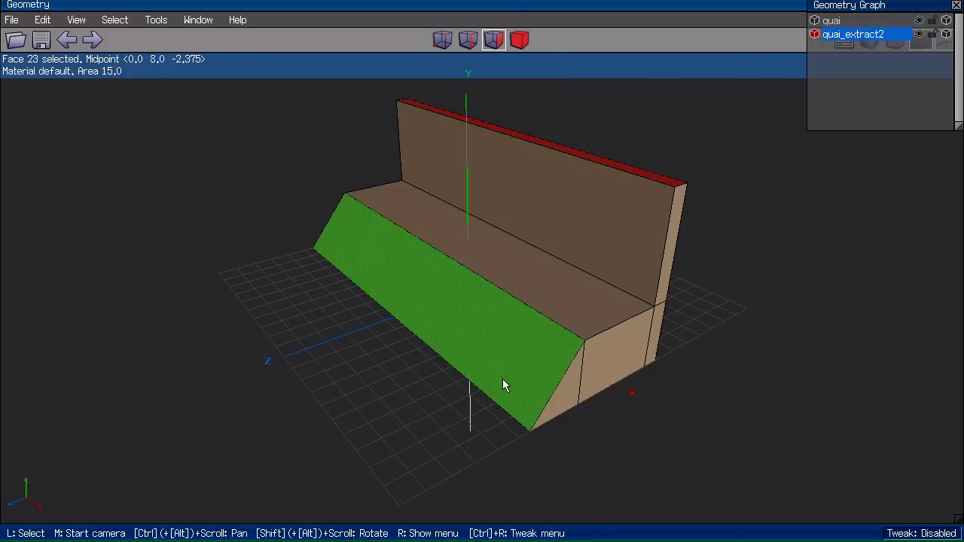
right_click(871, 35)
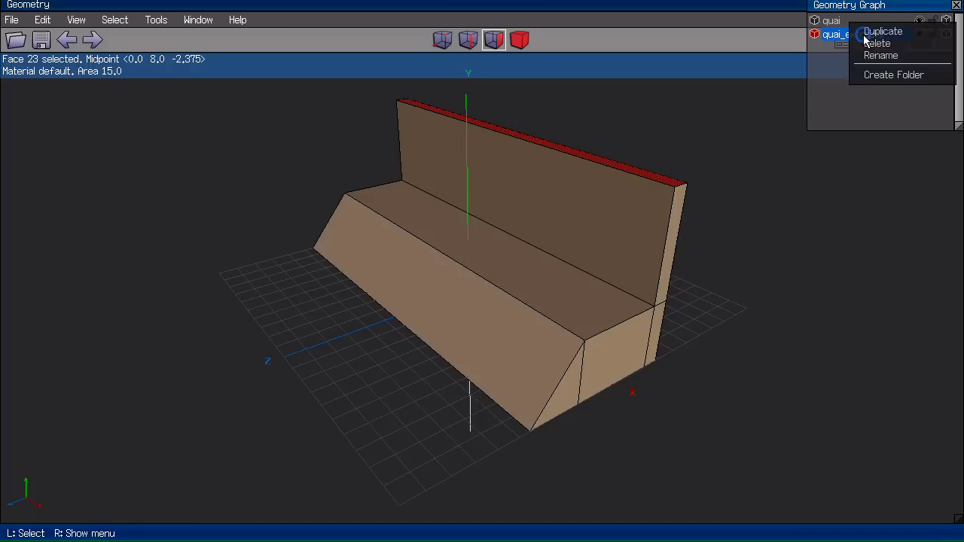
click(870, 55)
text(mur)
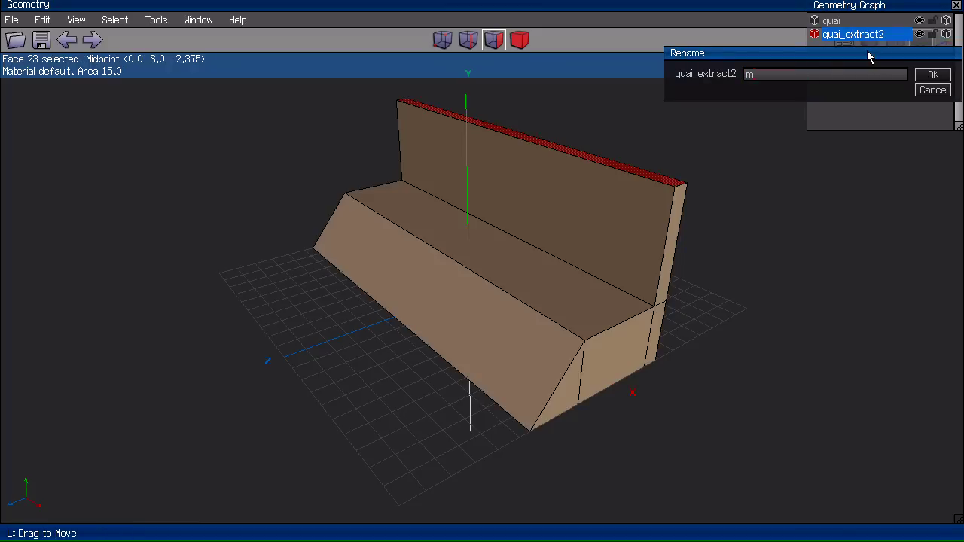
key(Return)
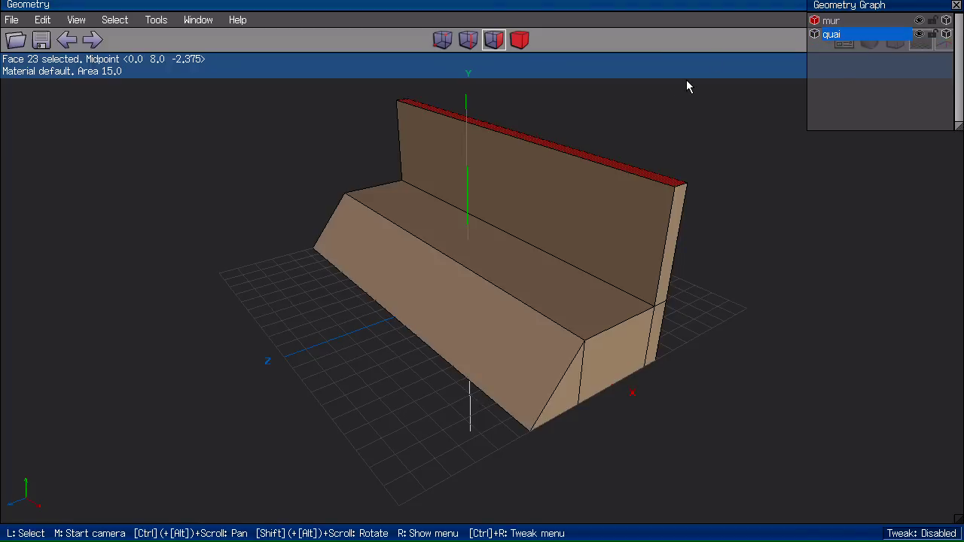
click(669, 106)
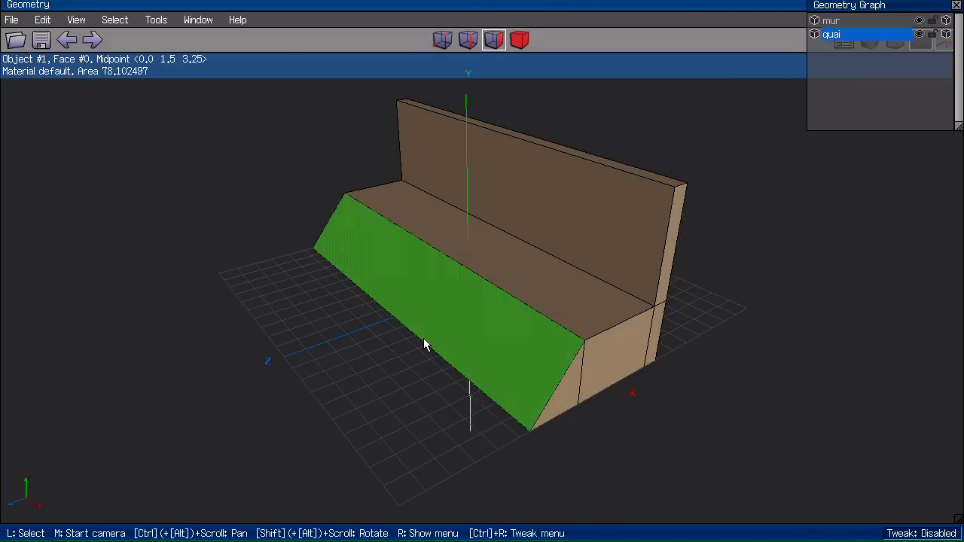
Select the edge ring on quai starting from the vertical seam edge beside the slope on the end face facing the X axis label.
middle_click(377, 326)
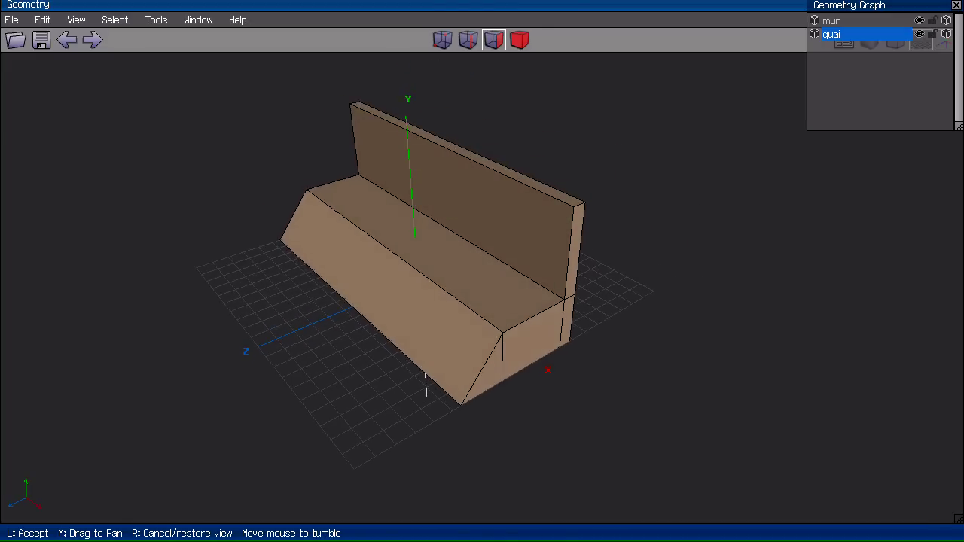
click(706, 196)
scroll(214, 276, up, 2)
middle_click(214, 277)
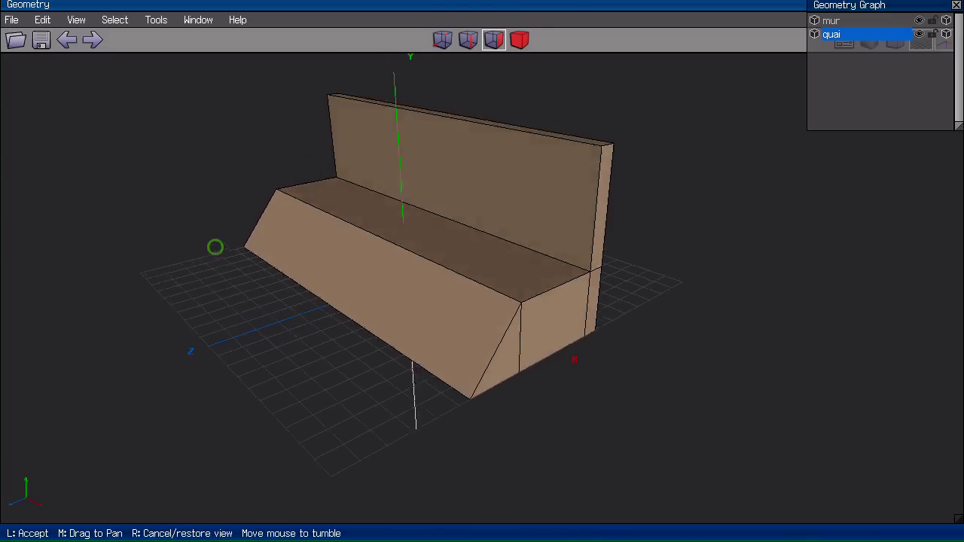
click(216, 264)
middle_click(208, 369)
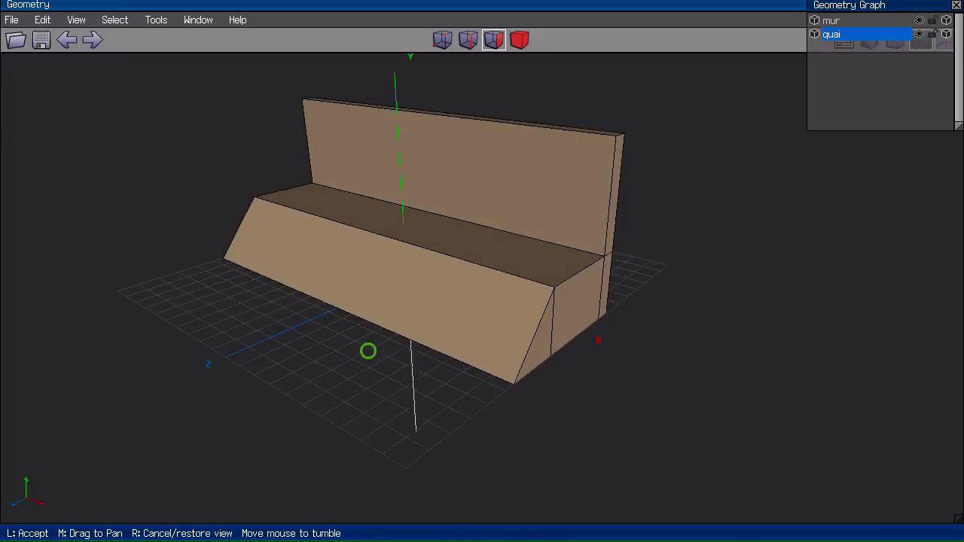
click(369, 357)
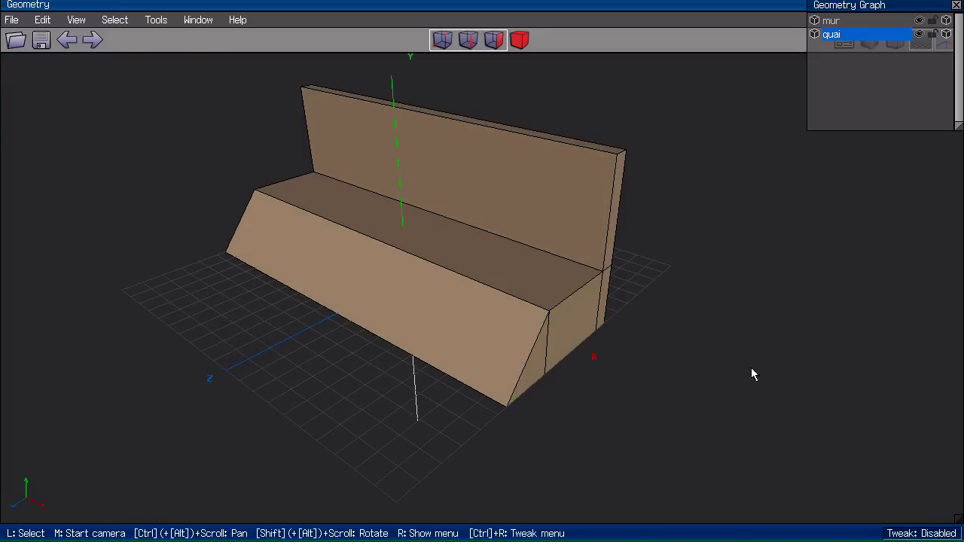
scroll(42, 325, up, 2)
middle_click(429, 344)
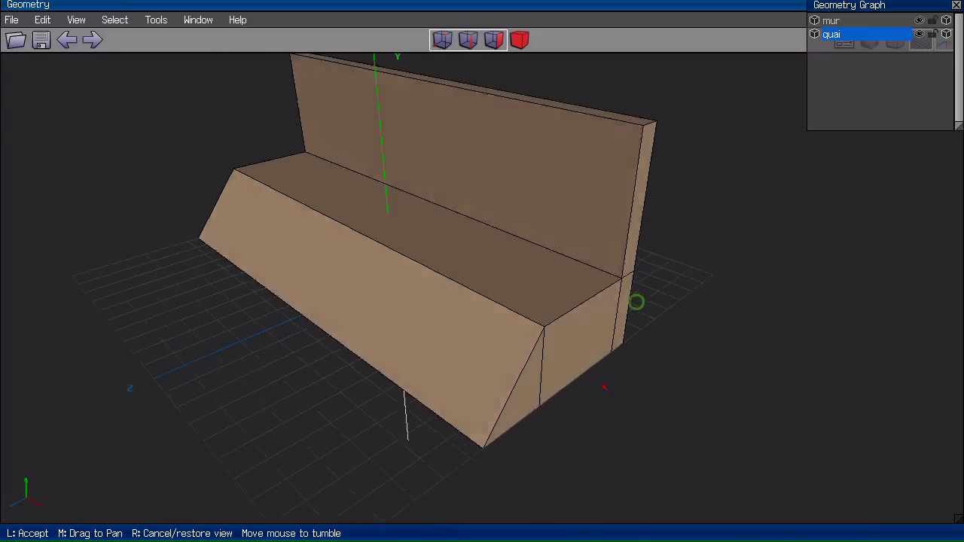
click(646, 306)
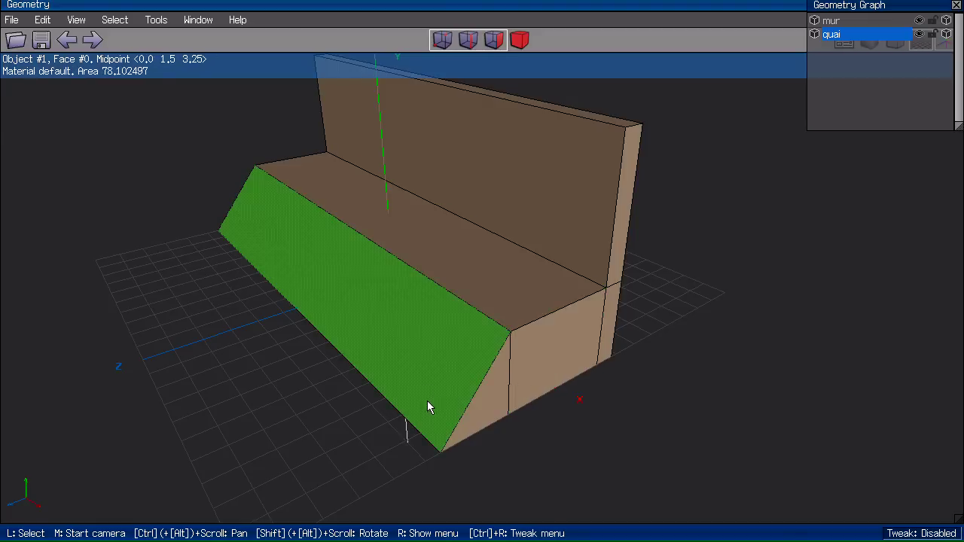
click(516, 380)
key(g)
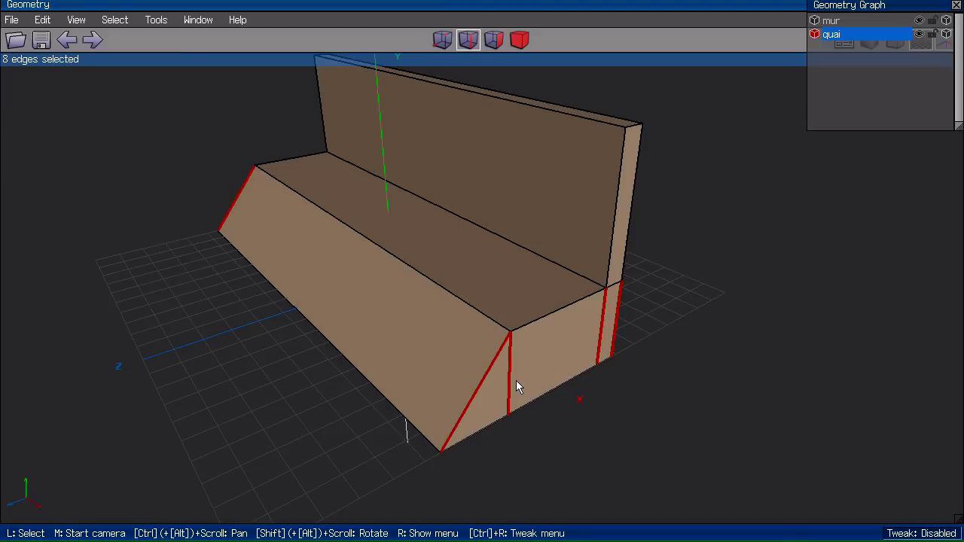
Display the quai object as wireframe and apply the Edge Ring selection to its selected upright edges.
key(w)
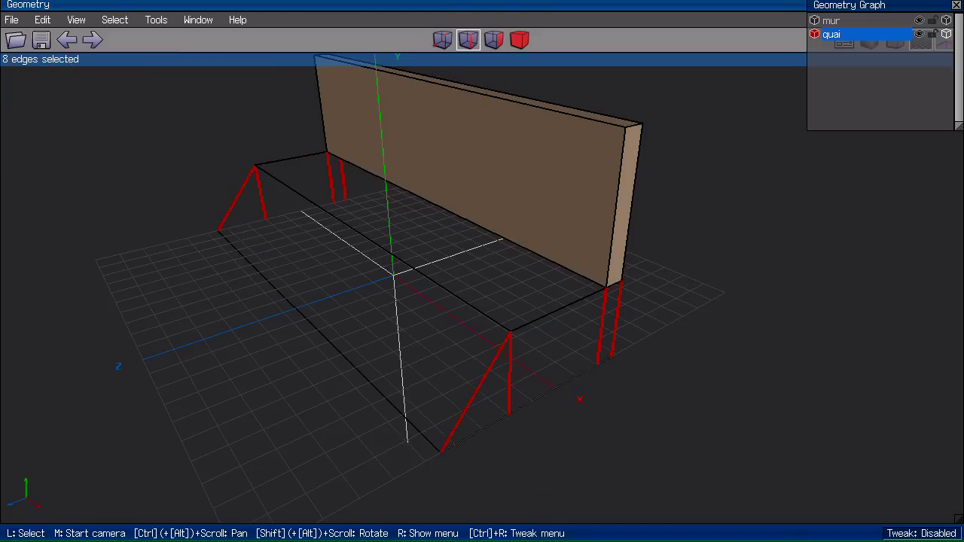
click(113, 21)
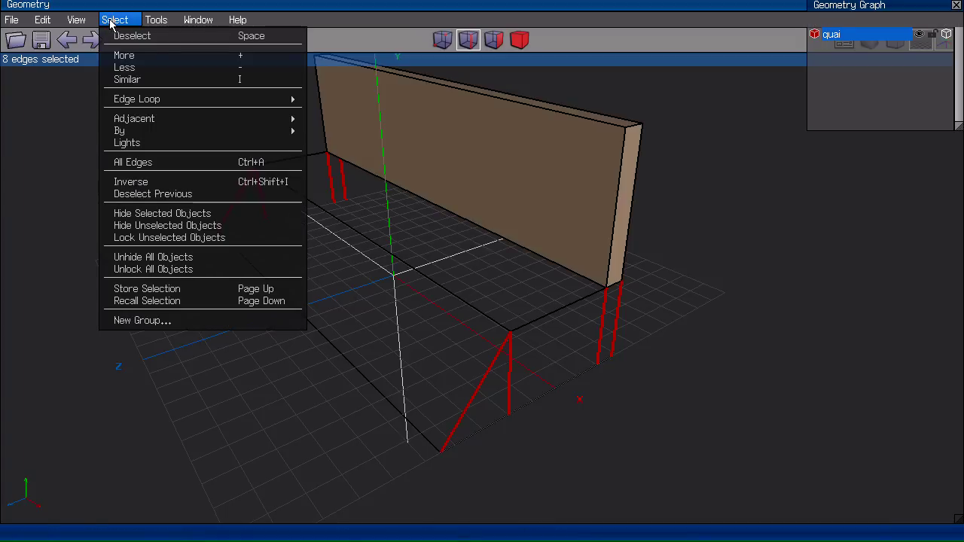
mouse_move(156, 101)
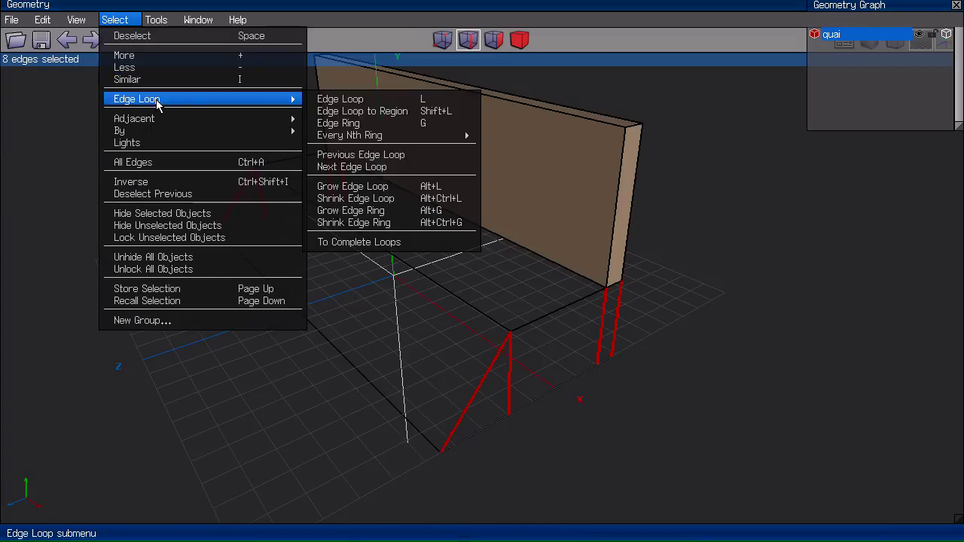
click(331, 124)
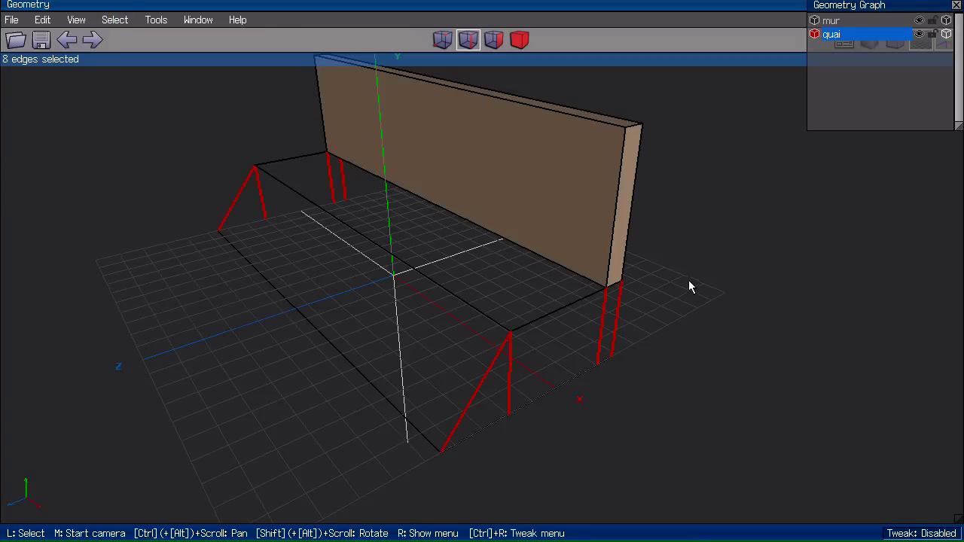
Cut the selected upright edges of quai into three equal segments and switch to the resulting vertices.
middle_click(705, 261)
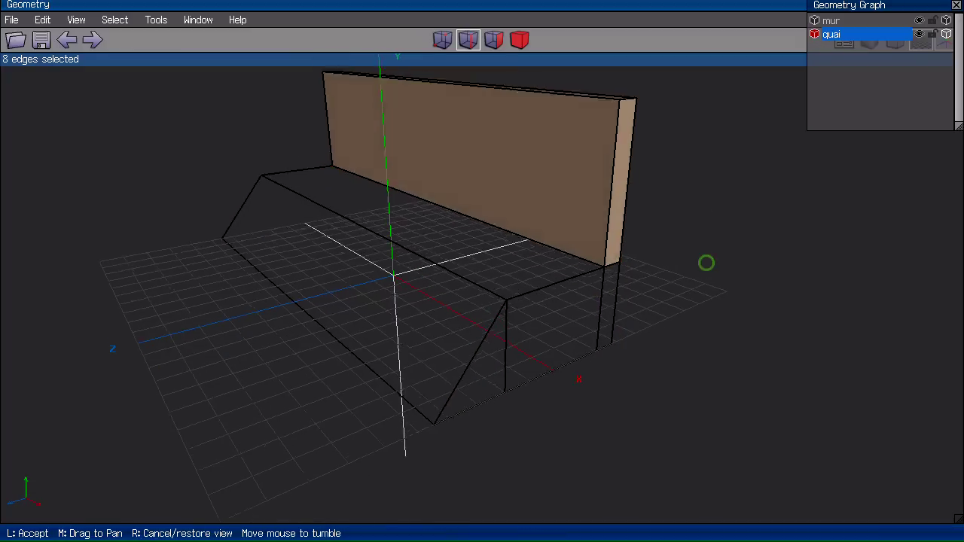
click(708, 263)
middle_click(704, 262)
middle_click(484, 276)
click(703, 270)
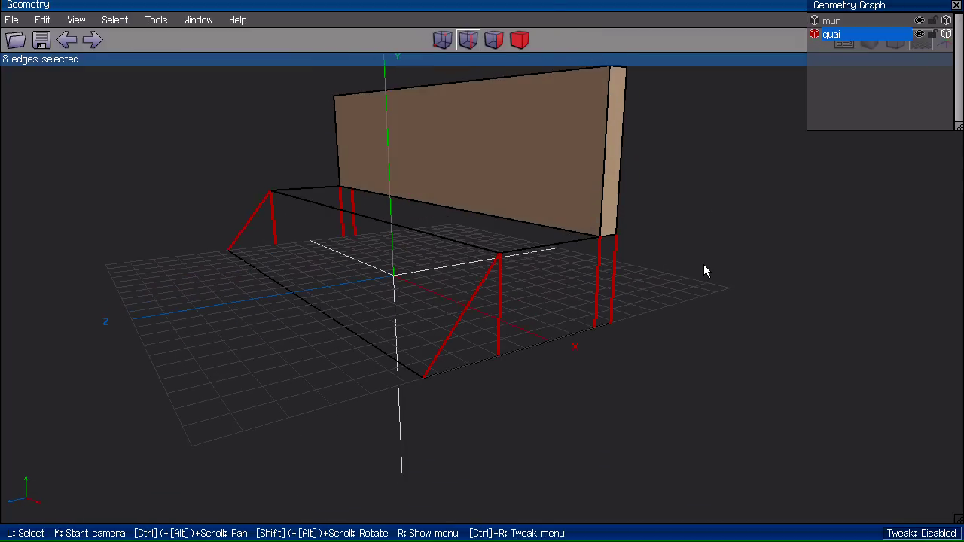
middle_click(703, 264)
click(680, 288)
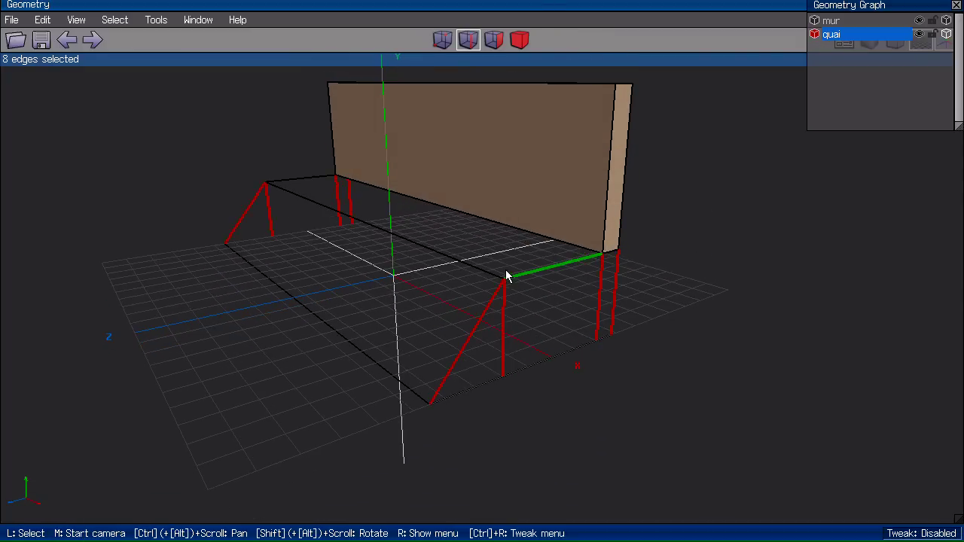
right_click(690, 226)
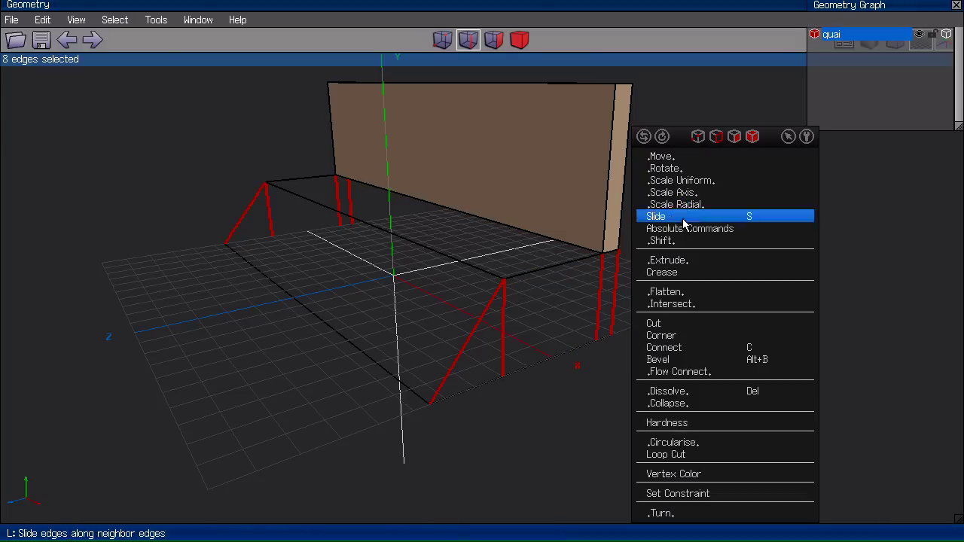
click(685, 332)
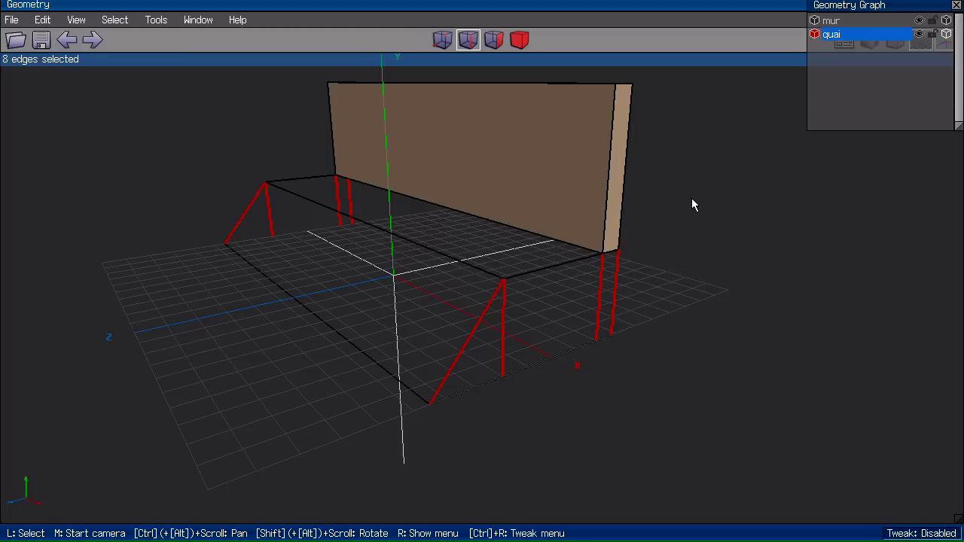
key(v)
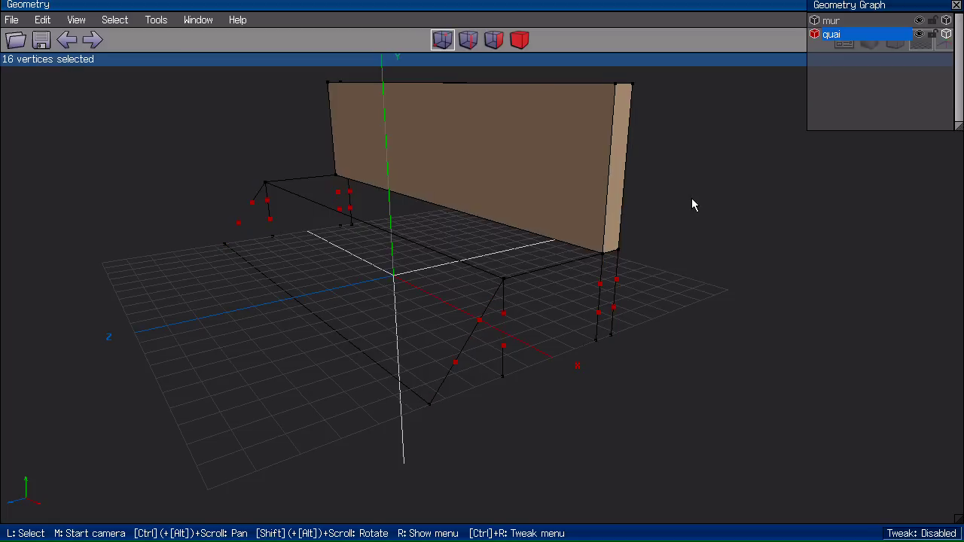
Connect the selected vertices into two horizontal lines around quai and return the object to solid shading with nothing selected.
scroll(692, 203, up, 2)
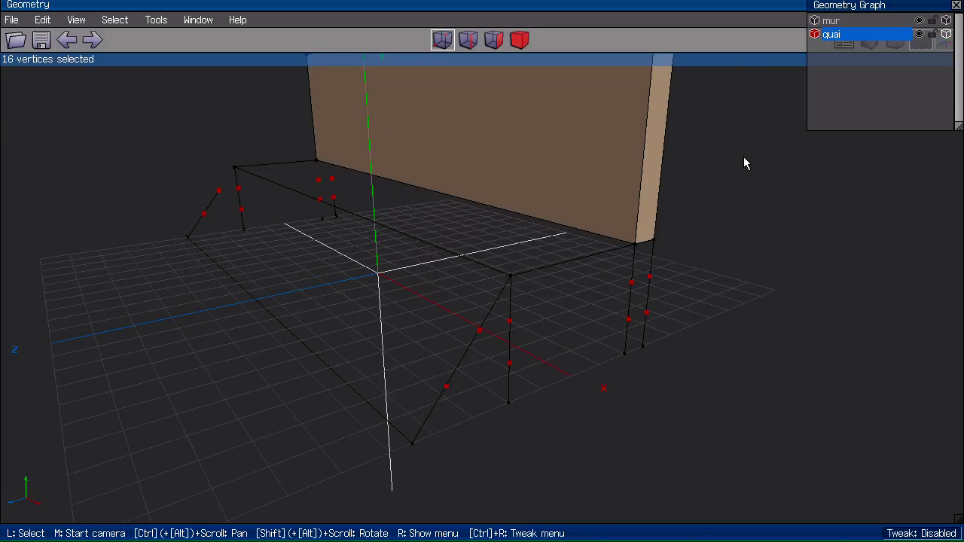
right_click(736, 136)
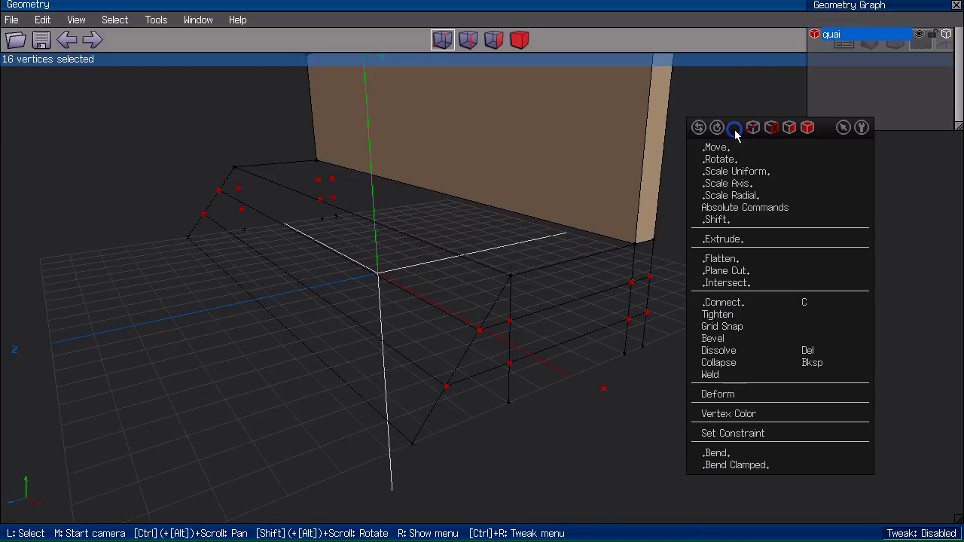
click(750, 304)
middle_click(786, 243)
click(714, 244)
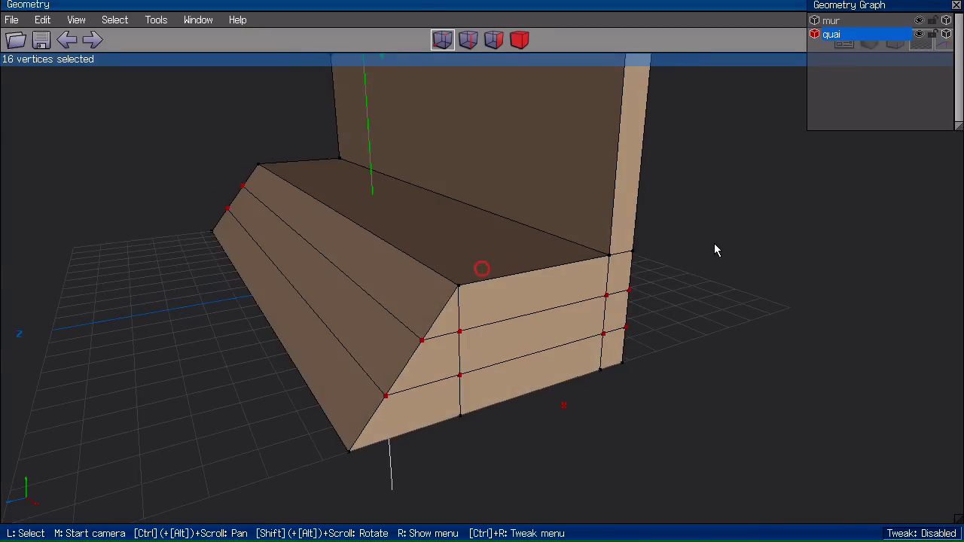
click(592, 297)
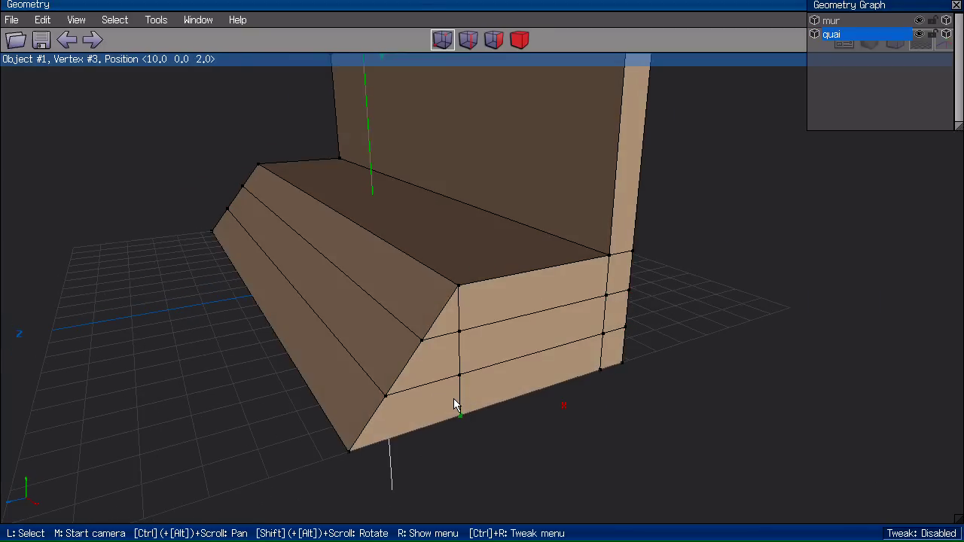
middle_click(174, 335)
click(172, 335)
key(space)
middle_click(242, 346)
click(235, 346)
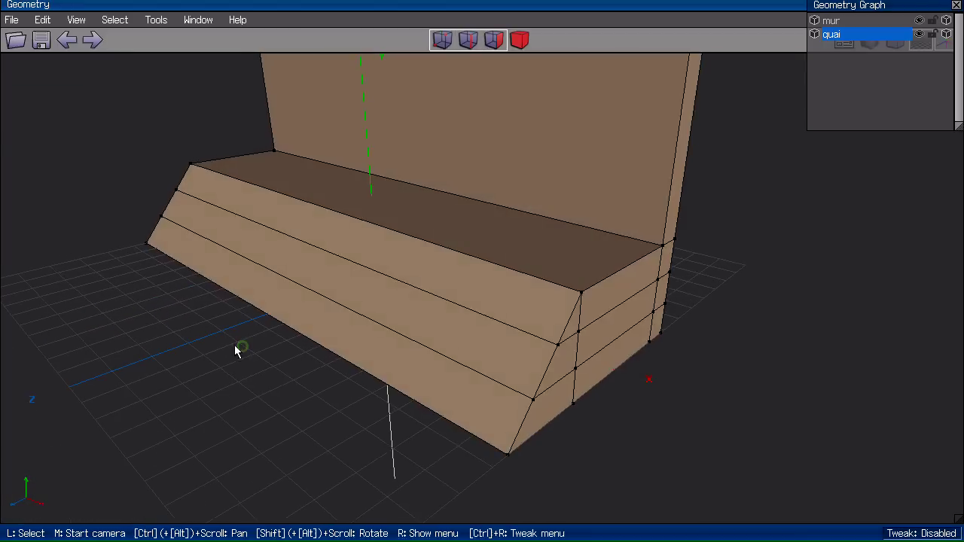
Check the new horizontal divisions by selecting the upper edge loop around quai, and clear the selection.
click(479, 262)
click(461, 301)
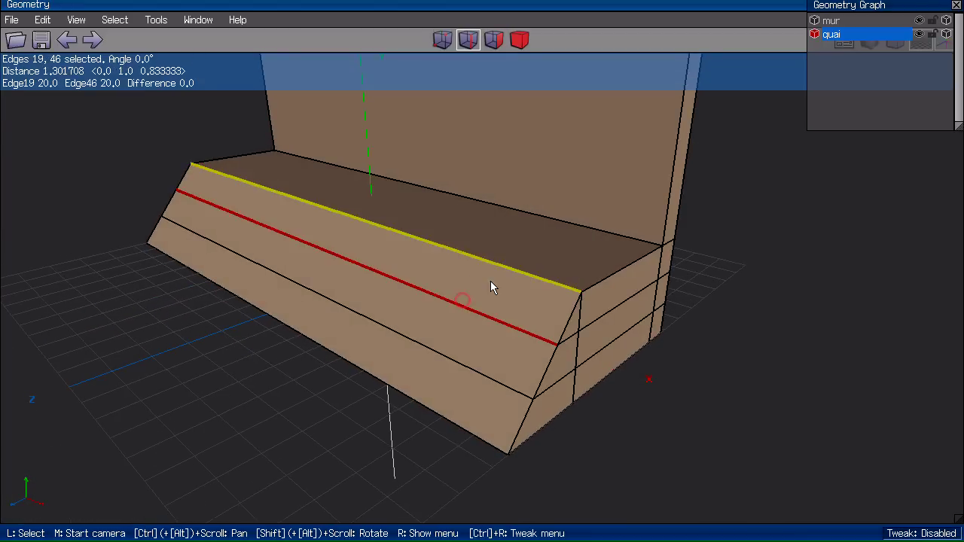
key(space)
drag(495, 265, 497, 269)
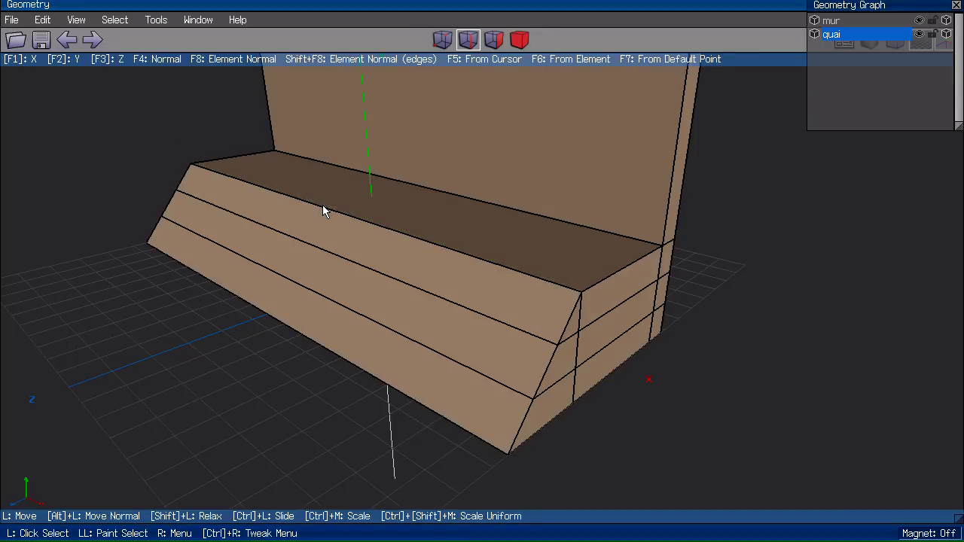
click(611, 305)
double_click(611, 305)
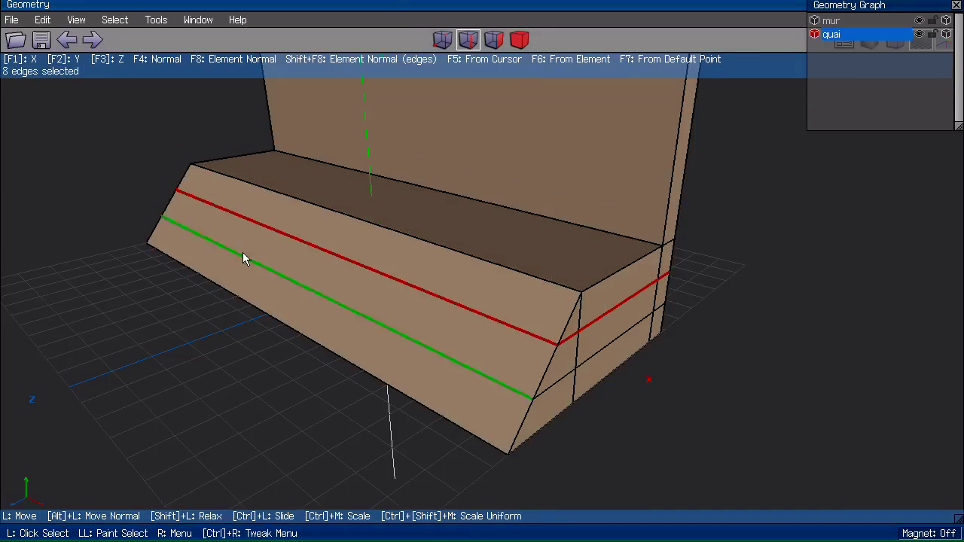
click(186, 379)
Select the triangular-side and middle faces in the lowest row of quai's end face nearest the X axis label.
middle_click(196, 357)
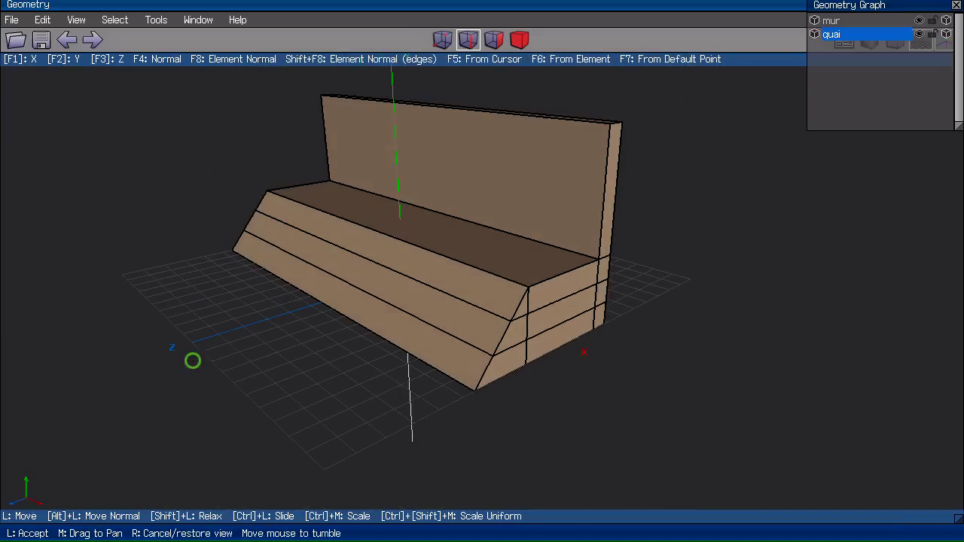
click(394, 376)
key(space)
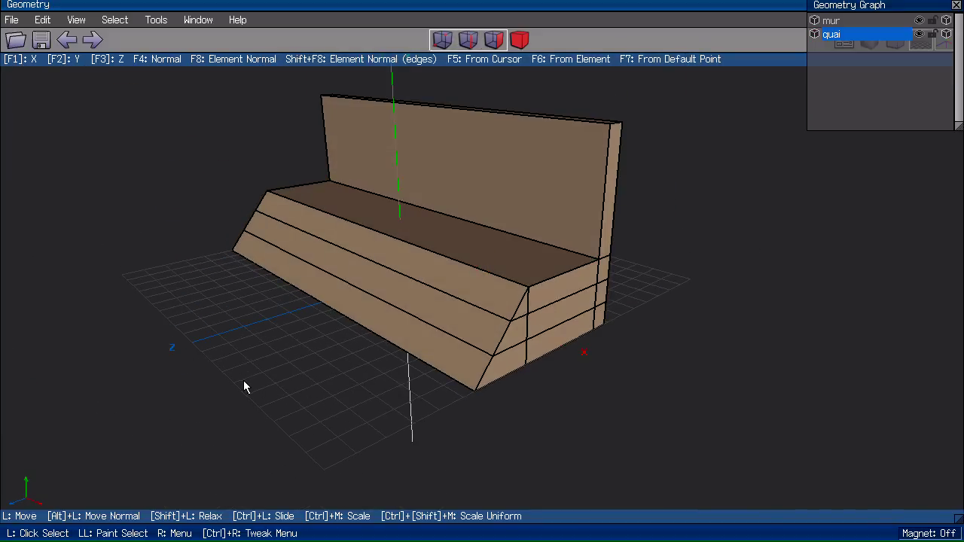
click(536, 417)
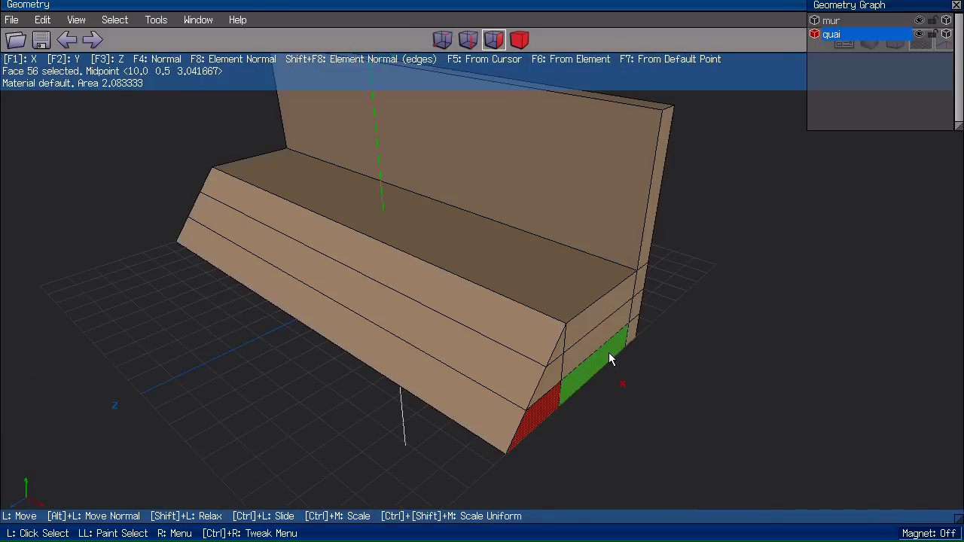
click(603, 355)
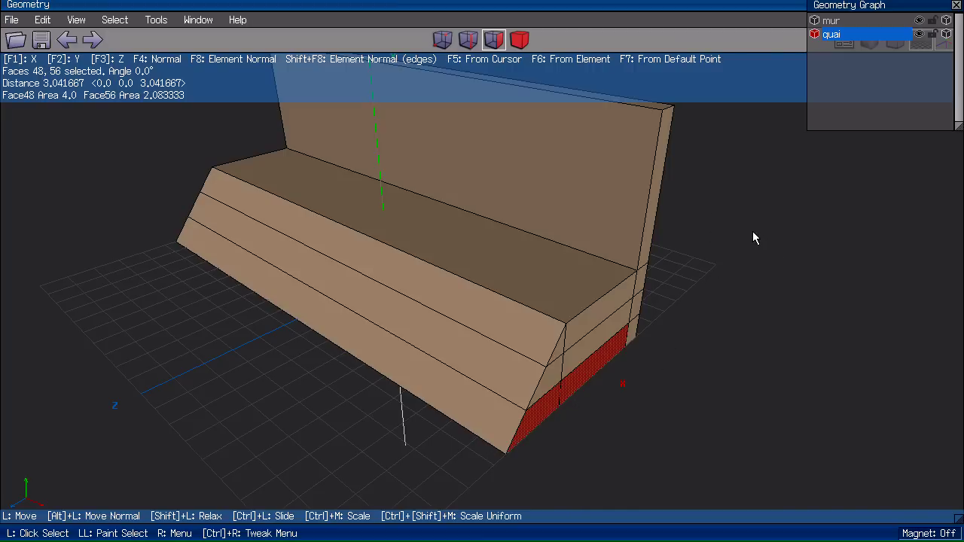
Examine the selected lowest end faces and the strip beneath the wall from several angles.
middle_click(735, 265)
click(483, 269)
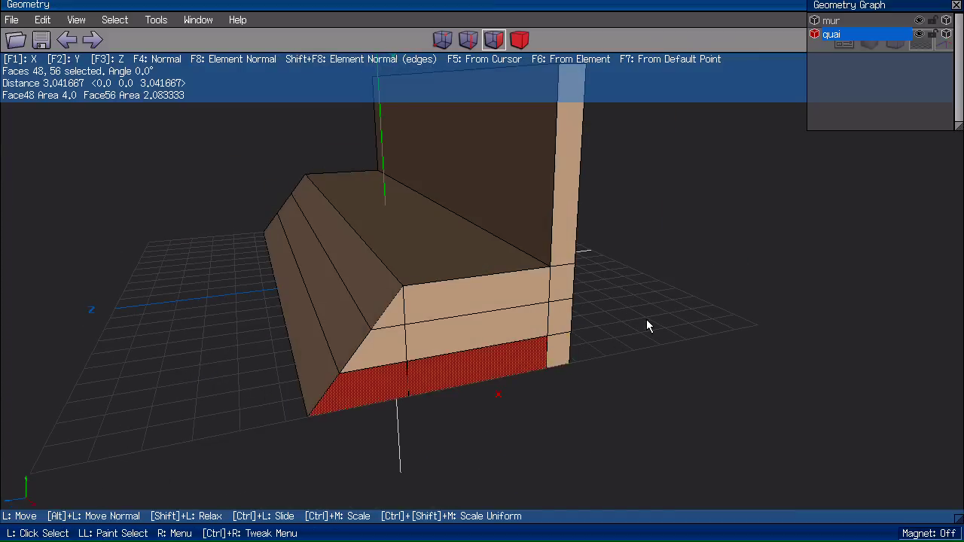
middle_click(684, 283)
click(561, 299)
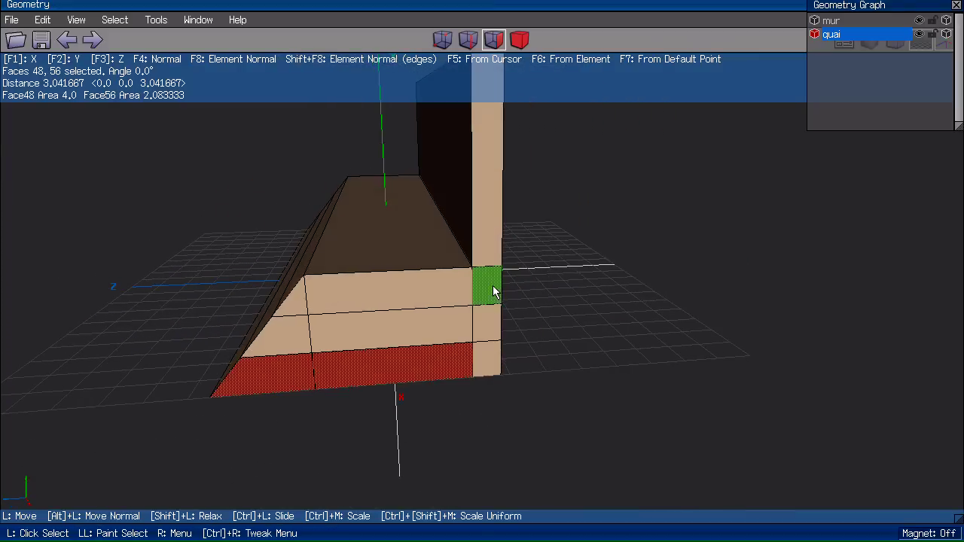
middle_click(637, 314)
click(614, 322)
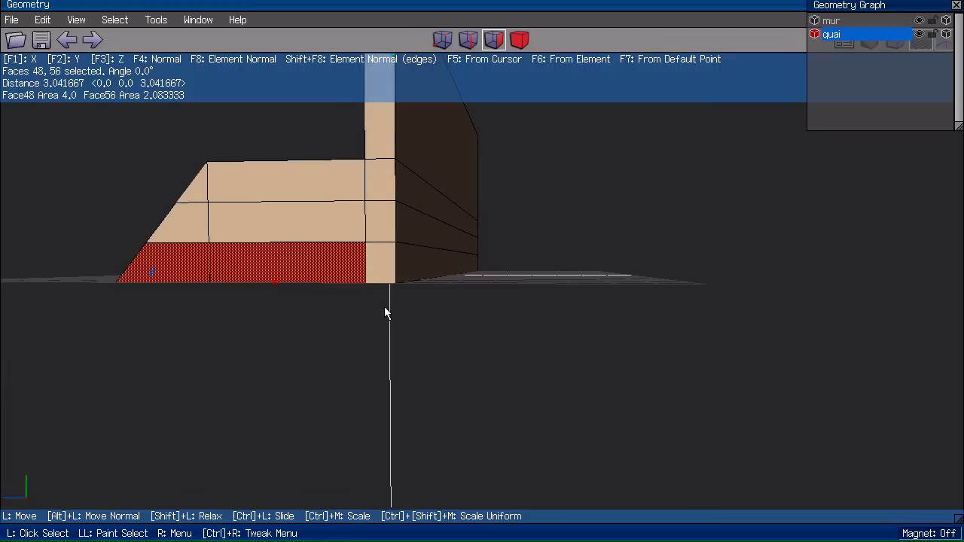
middle_click(480, 231)
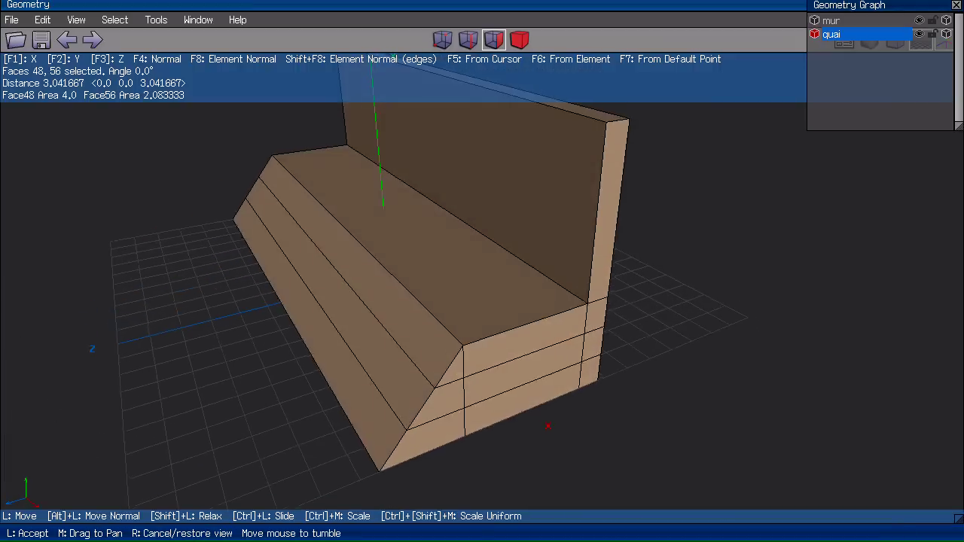
click(476, 440)
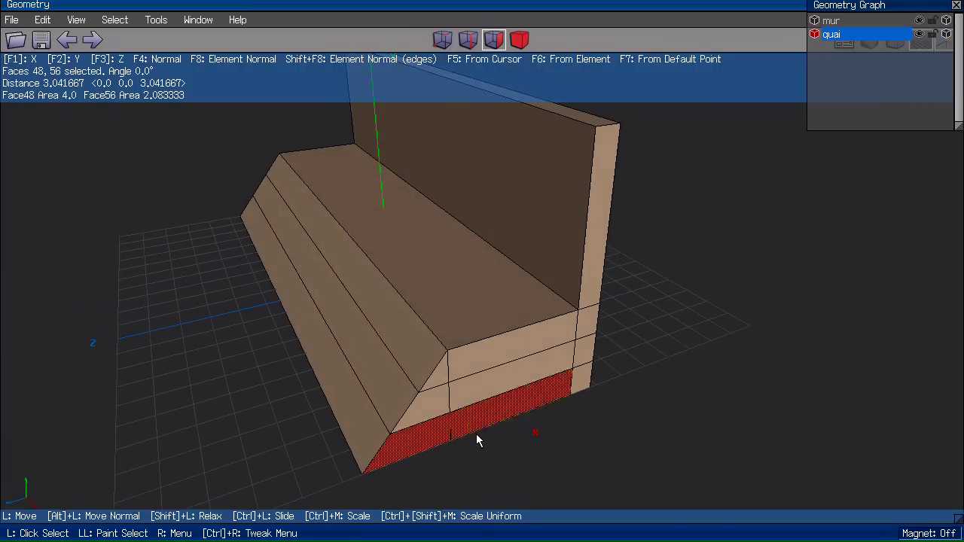
Extract the two selected end faces as a separate region 10 units along their normal, and clear the selection.
middle_click(677, 318)
click(688, 216)
right_click(721, 172)
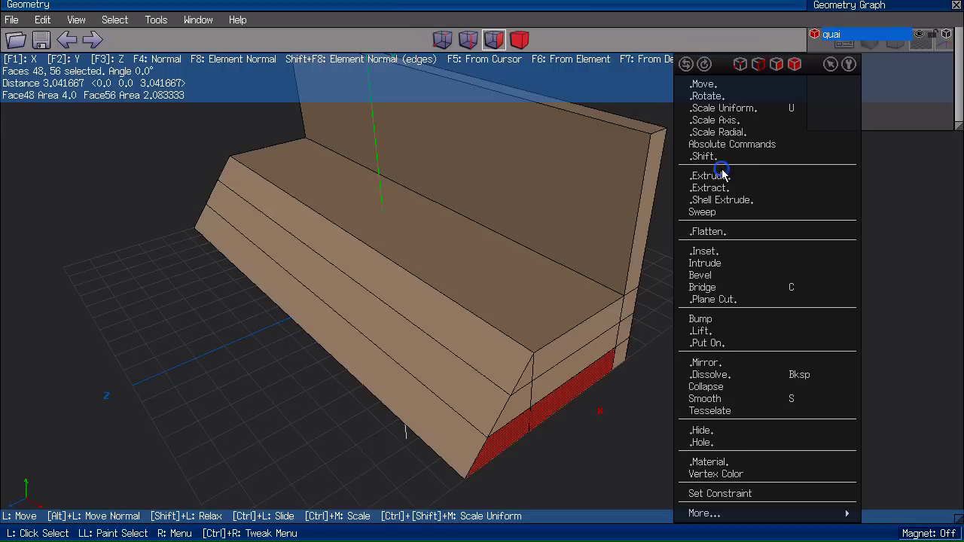
click(746, 200)
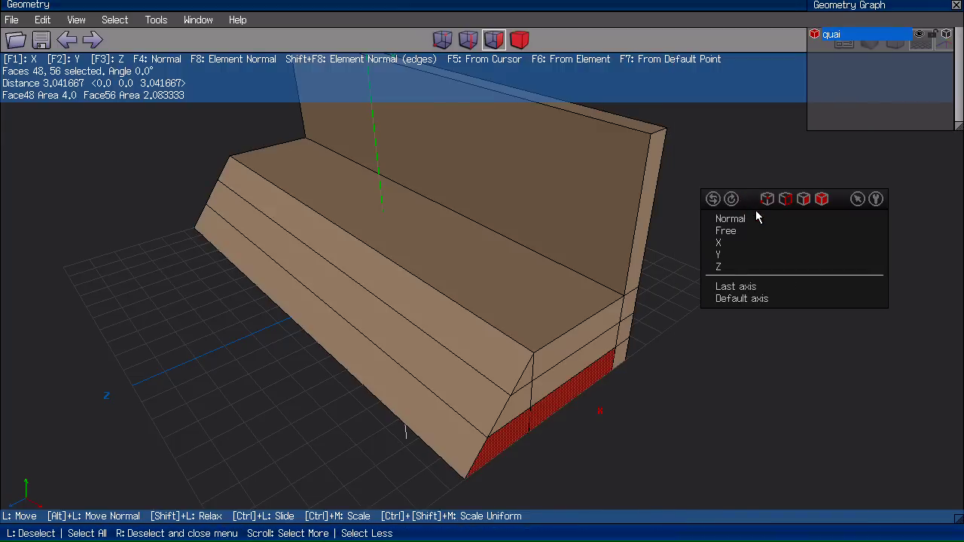
click(756, 224)
scroll(452, 286, down, 4)
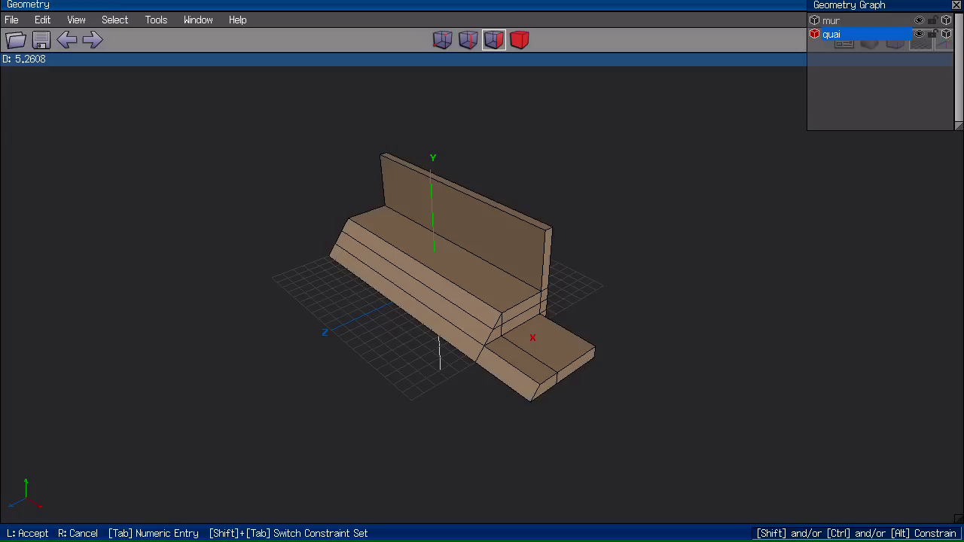
key(Tab)
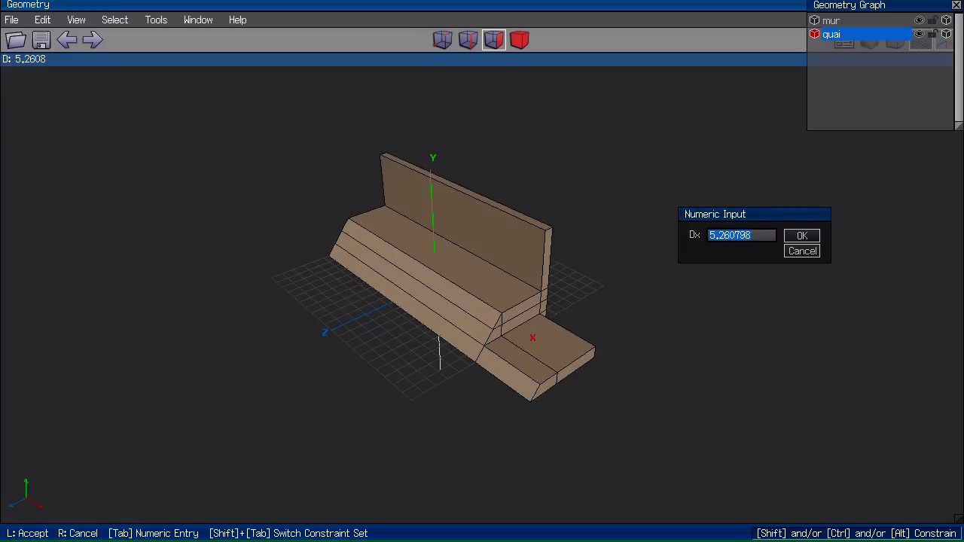
text(10)
key(Return)
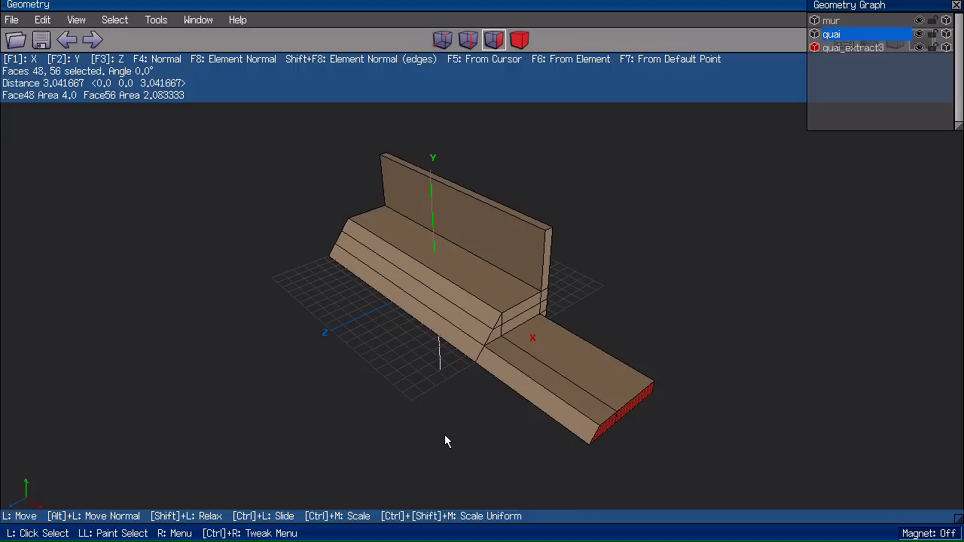
key(space)
Rename quai_extract3 as terrasse and collapse the Geometry Graph.
middle_click(297, 318)
click(297, 318)
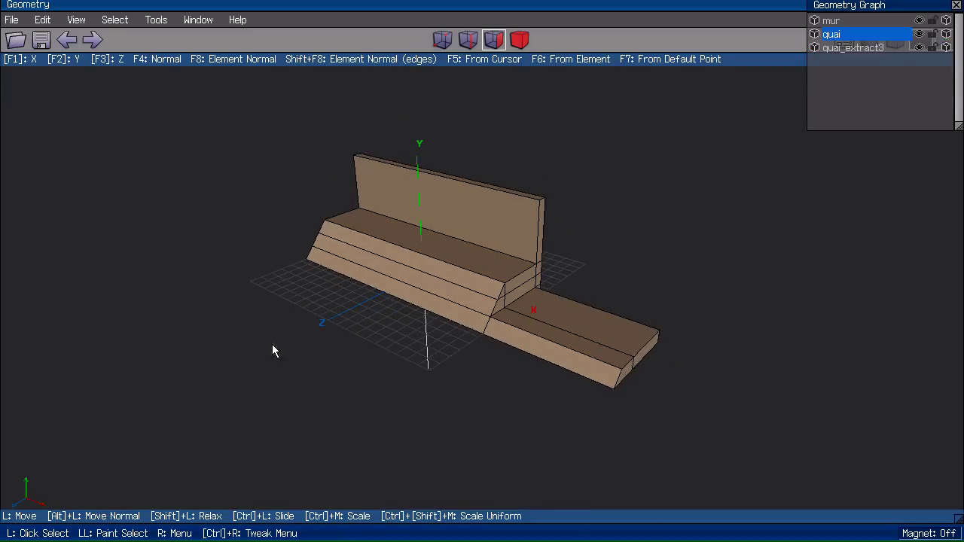
middle_click(280, 385)
click(523, 369)
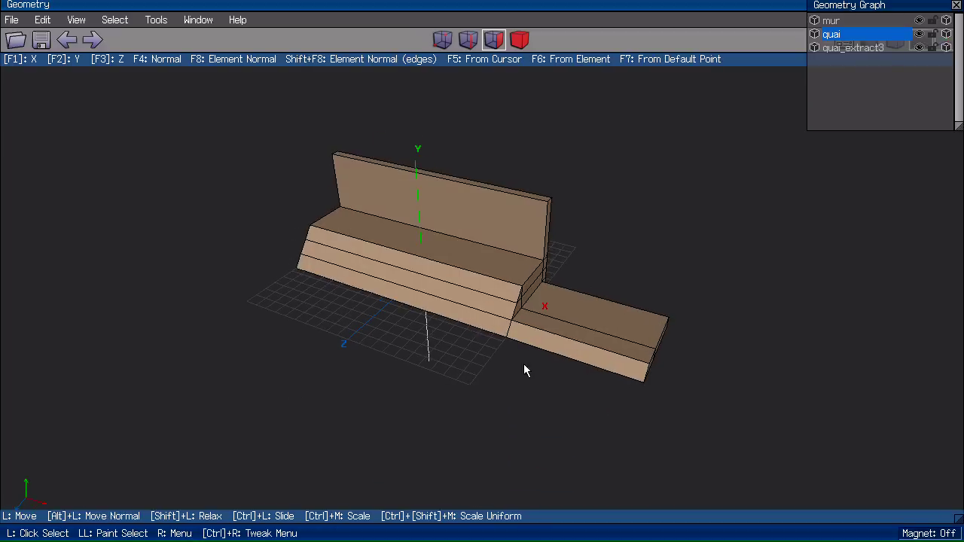
click(855, 49)
right_click(856, 49)
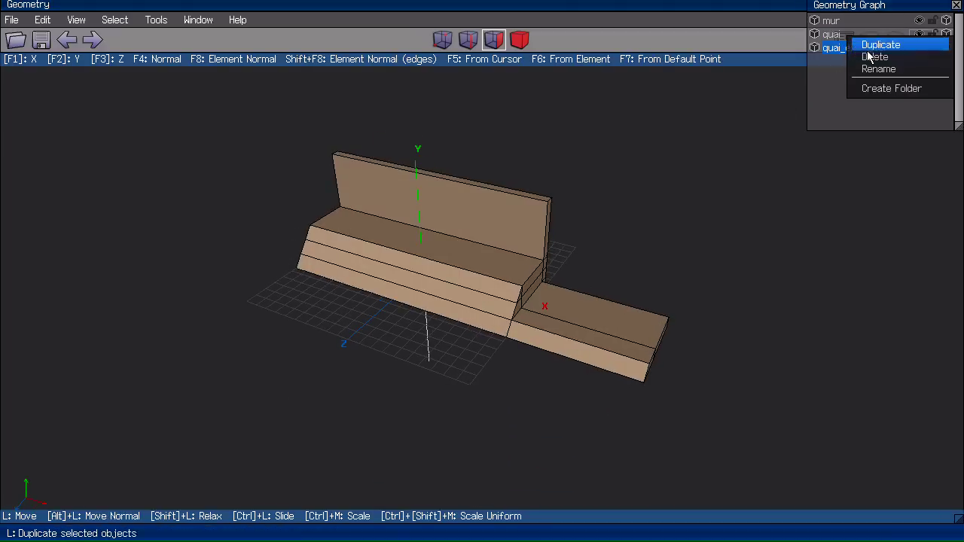
click(866, 67)
text(te)
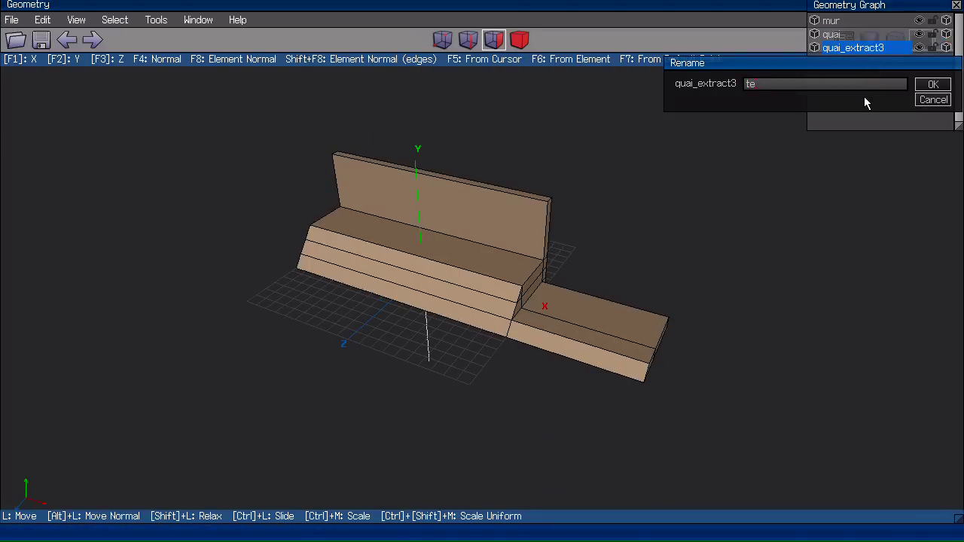
text(rrasse)
key(Return)
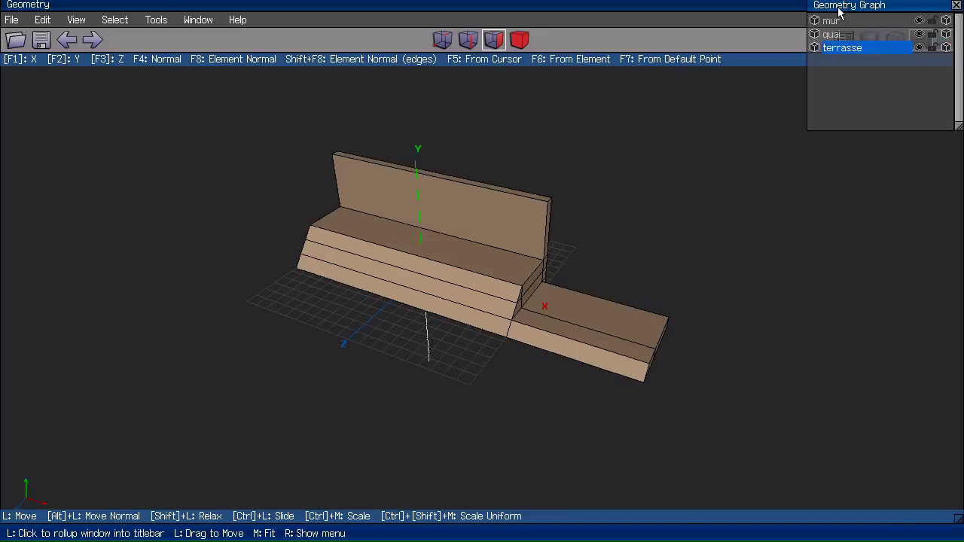
click(874, 6)
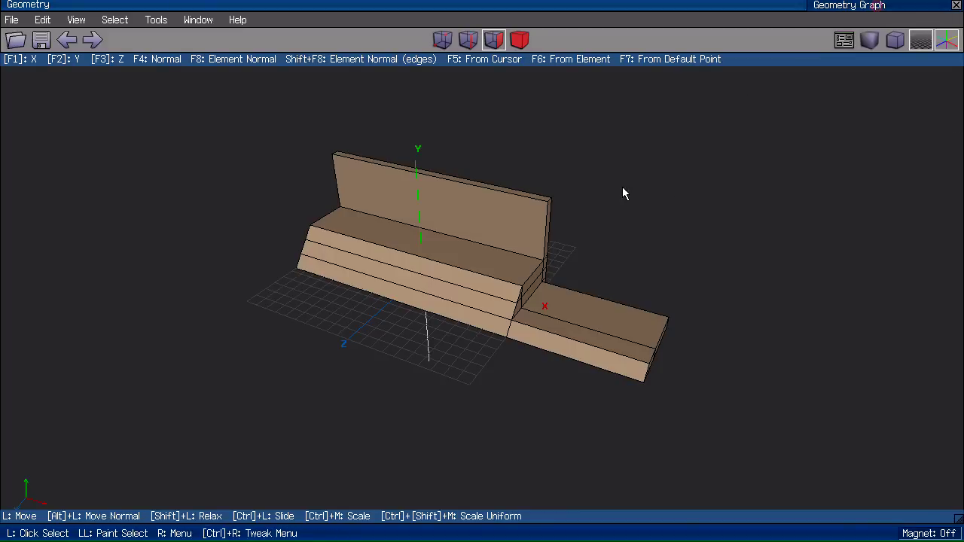
middle_click(660, 172)
click(661, 173)
scroll(680, 170, up, 3)
key(space)
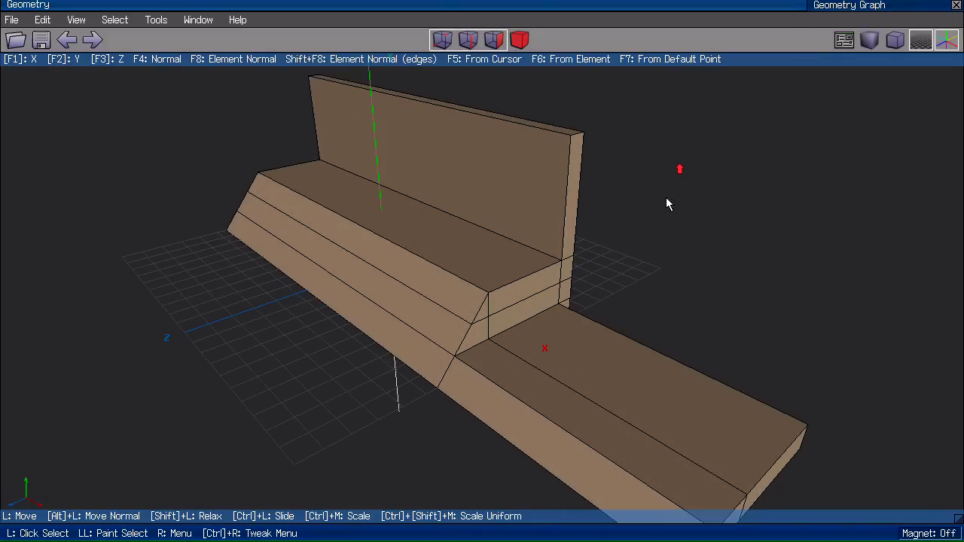
Try to flatten terrasse's sloping long side face along the Z axis.
middle_click(661, 222)
click(304, 389)
scroll(447, 398, down, 2)
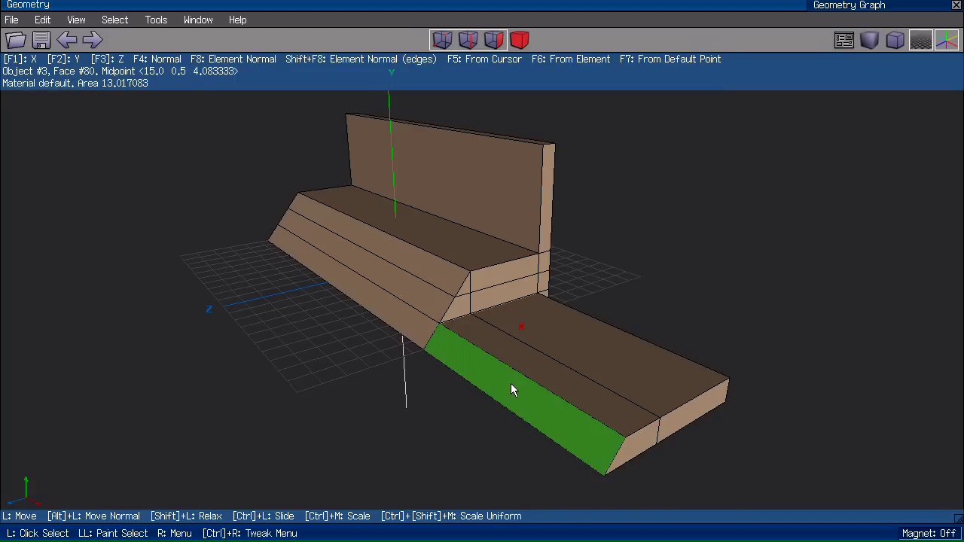
middle_click(497, 398)
click(401, 399)
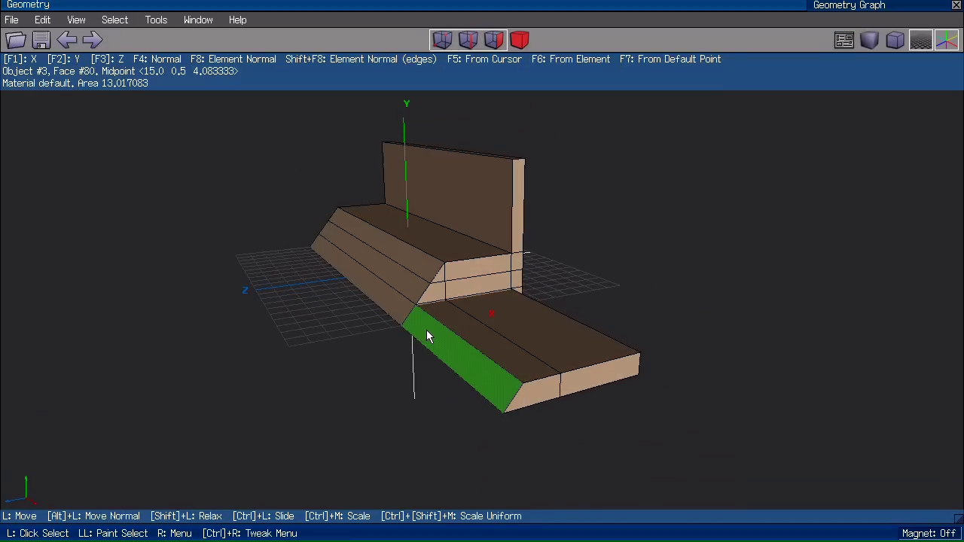
right_click(452, 350)
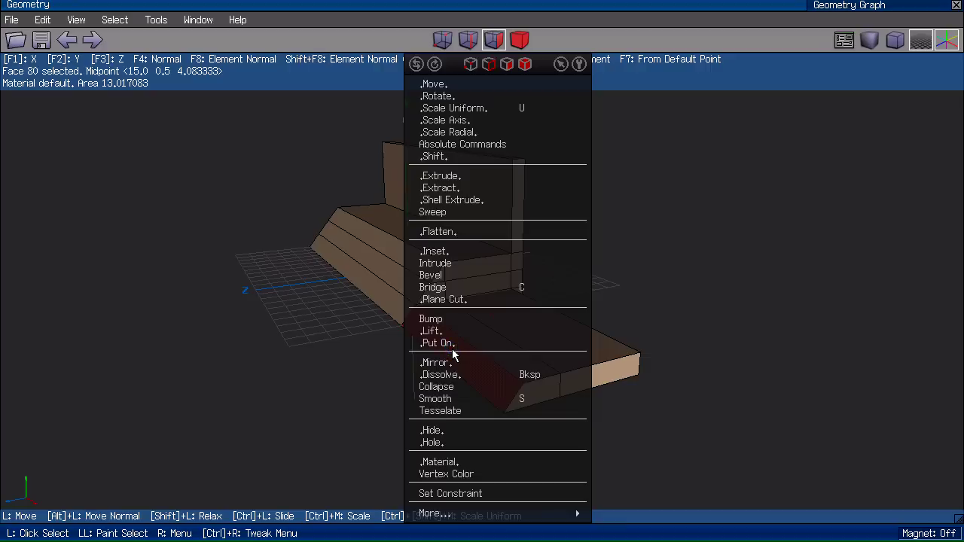
click(470, 233)
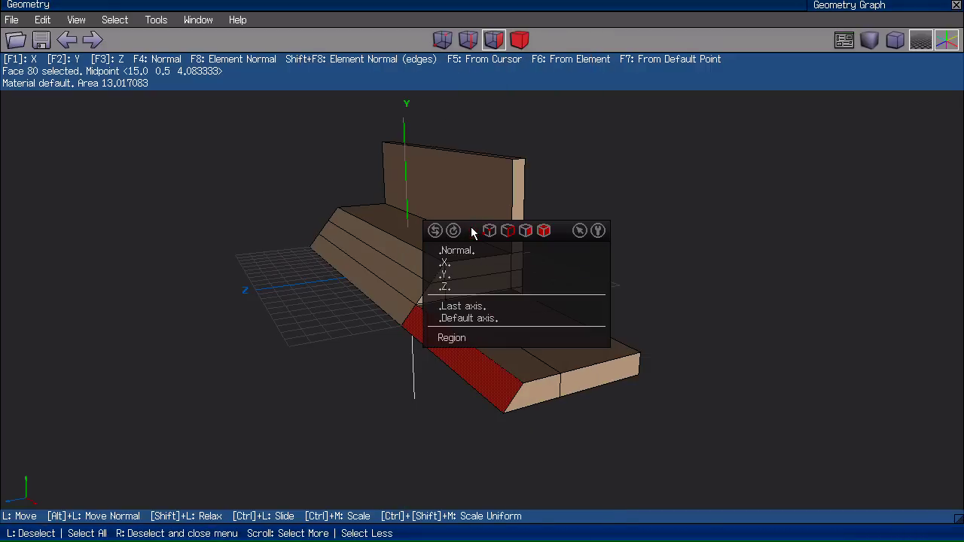
click(455, 291)
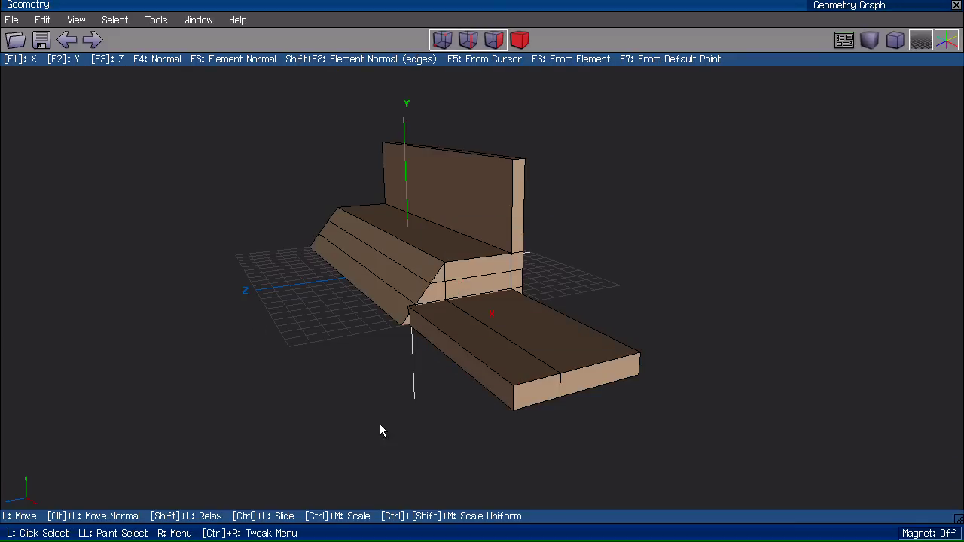
Undo the Z flattening of terrasse's sloping side face, keeping the face selected.
middle_click(331, 347)
click(288, 346)
key(ctrl+z)
key(ctrl+z)
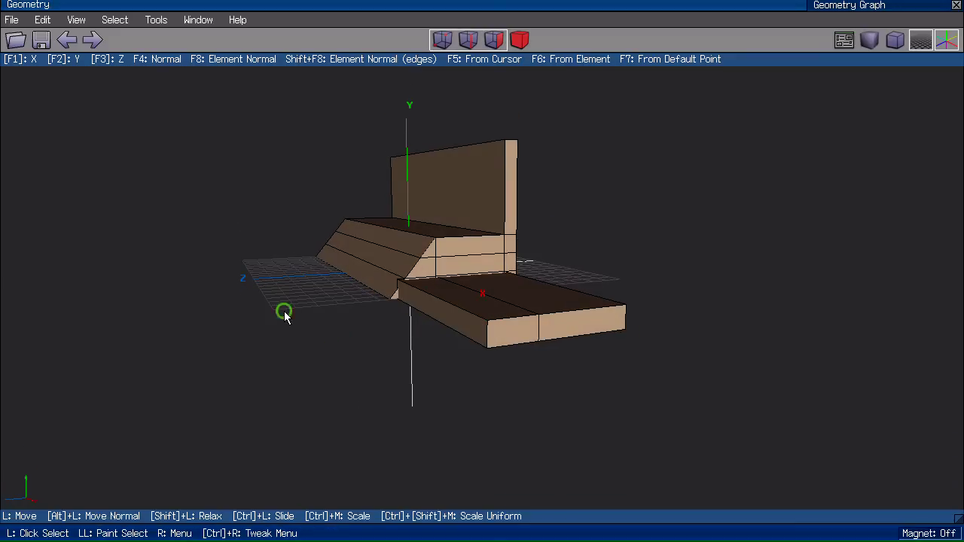
middle_click(283, 314)
click(284, 313)
key(ctrl+z)
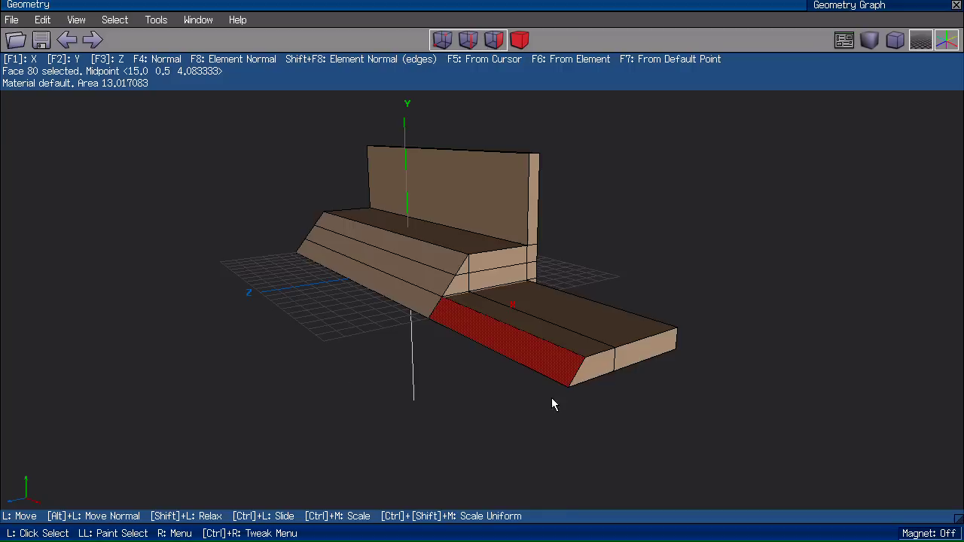
Flatten terrasse's selected sloping side face along Z, using the midpoint of its lower long edge as the reference point.
right_click(624, 154)
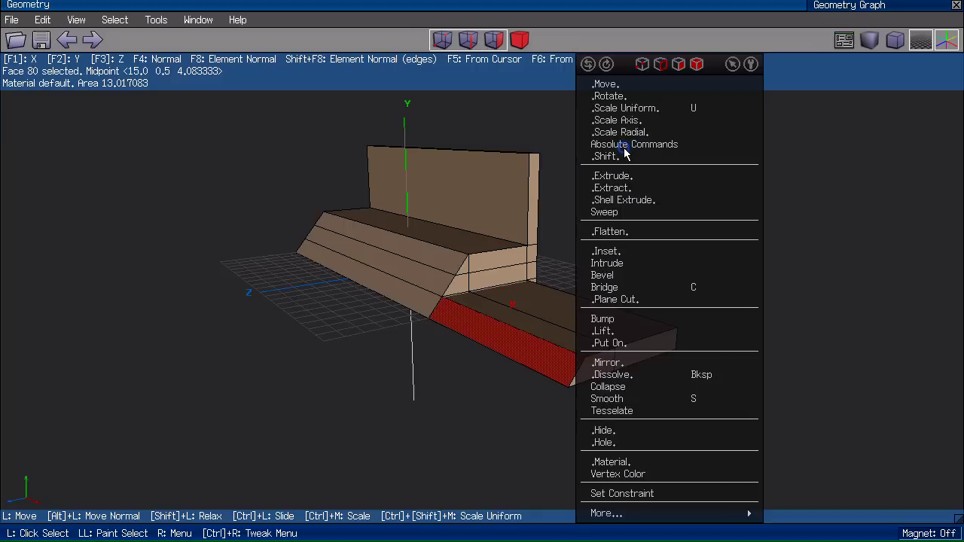
click(627, 233)
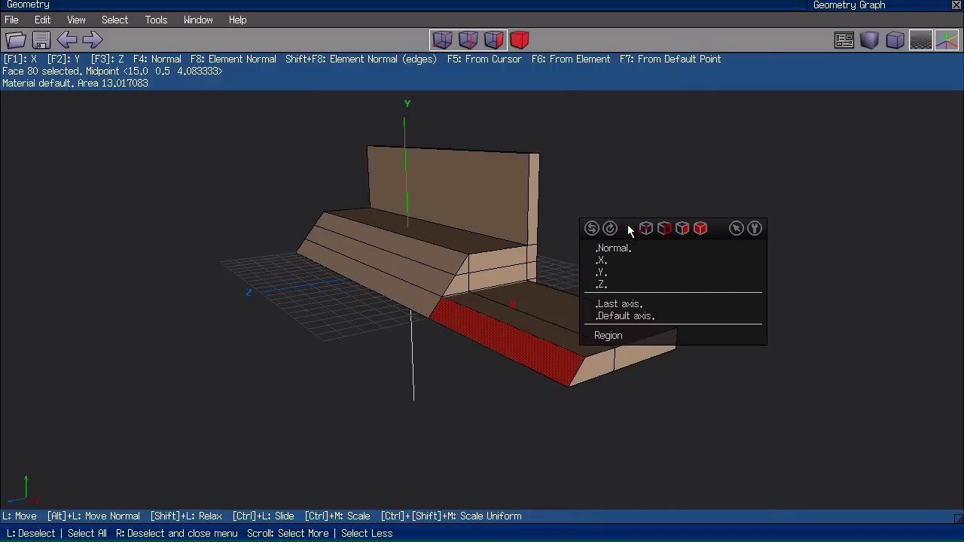
click(619, 285)
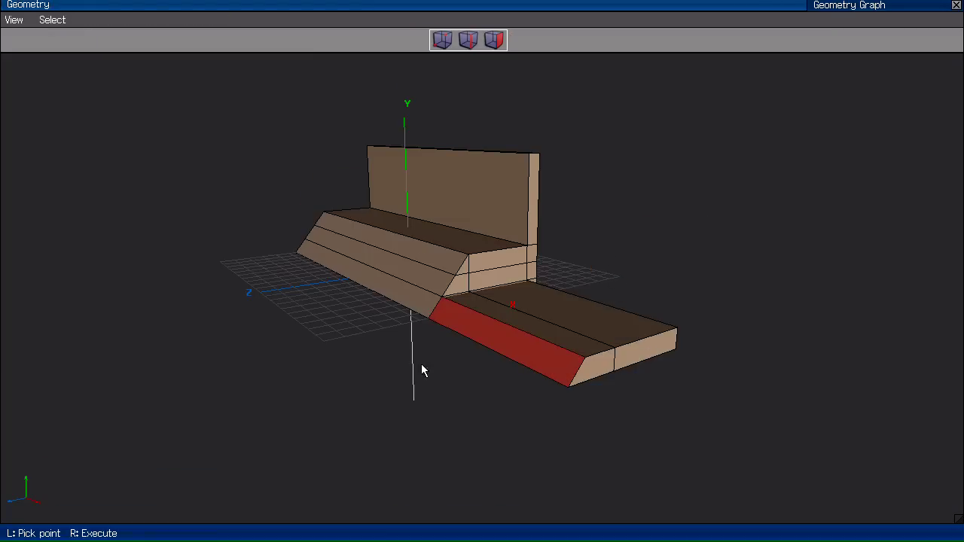
click(493, 351)
right_click(340, 319)
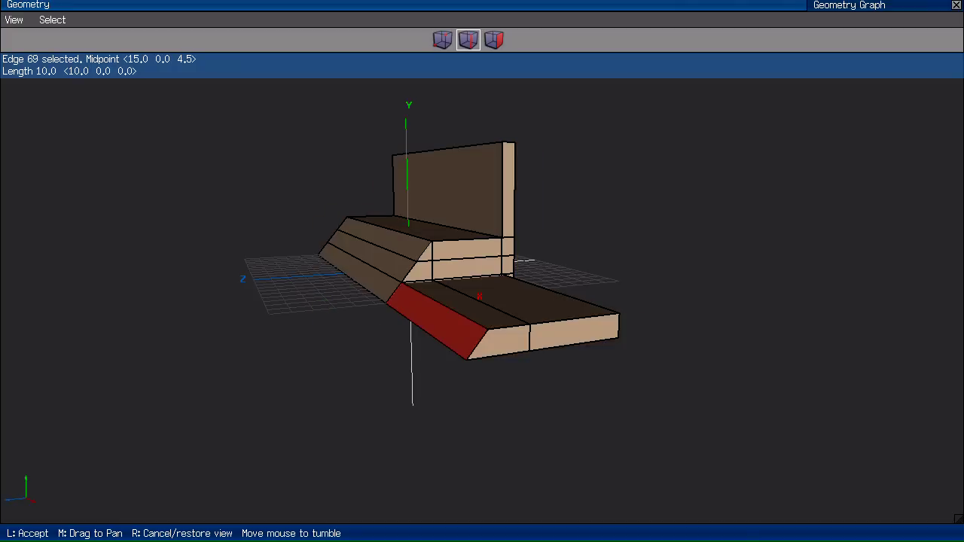
click(298, 288)
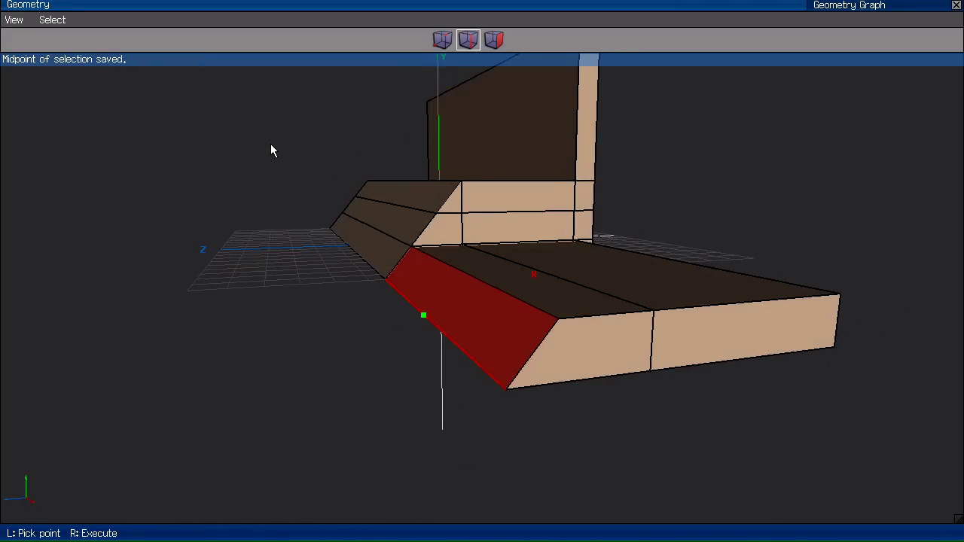
right_click(291, 163)
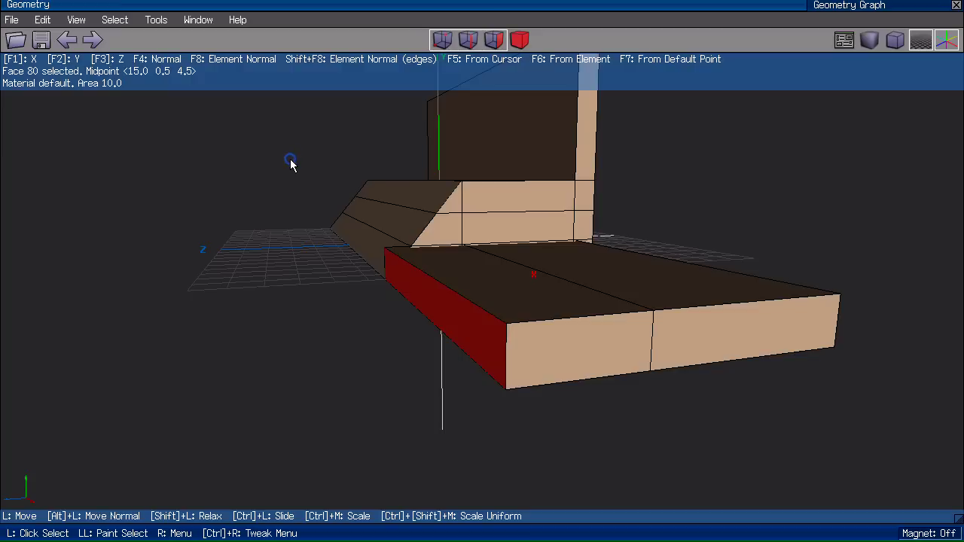
Examine terrasse's flattened side face and its junction with quai from several angles.
right_click(261, 163)
click(251, 186)
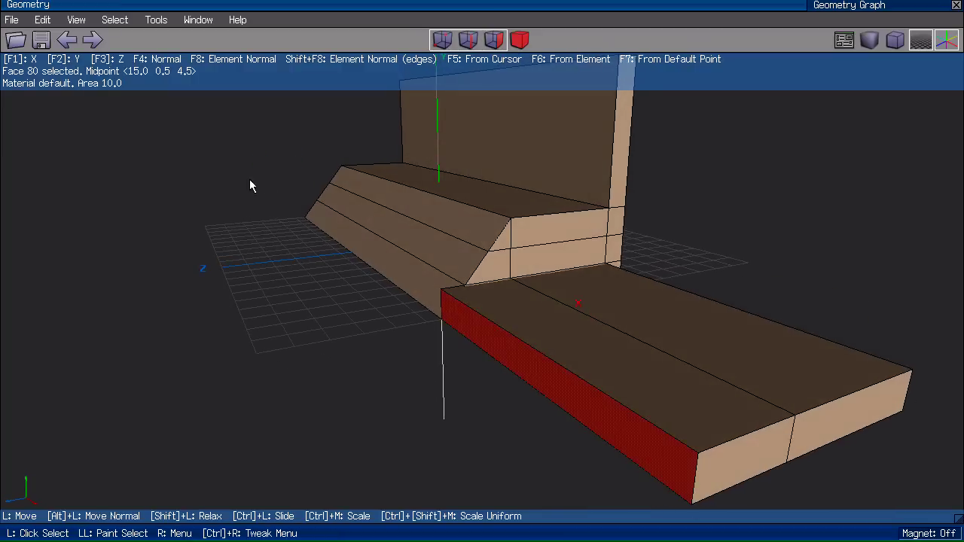
right_click(241, 187)
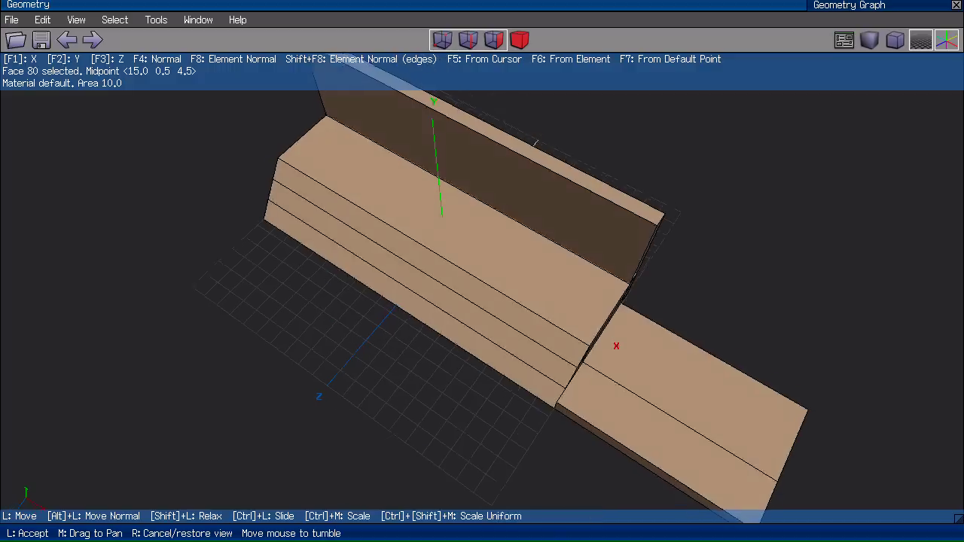
click(243, 231)
middle_click(388, 403)
click(389, 406)
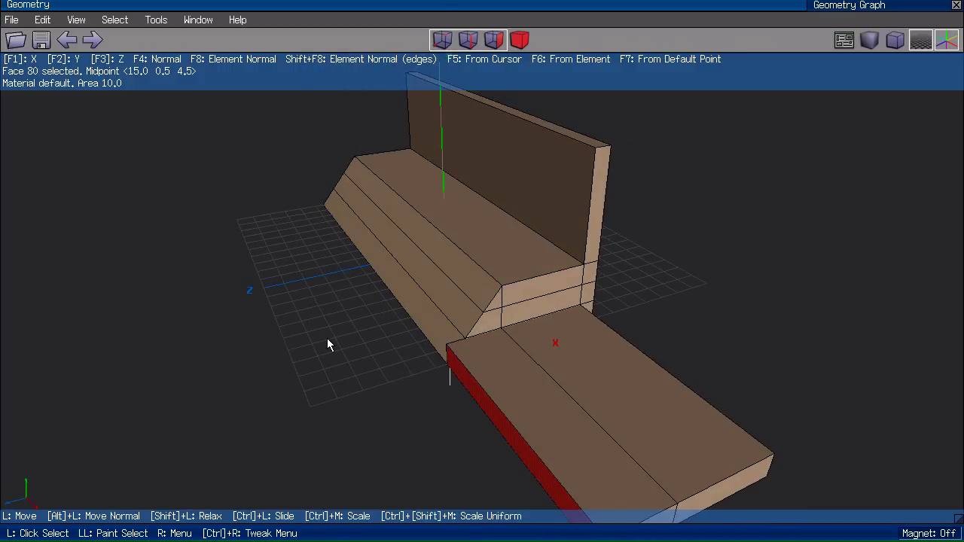
middle_click(339, 322)
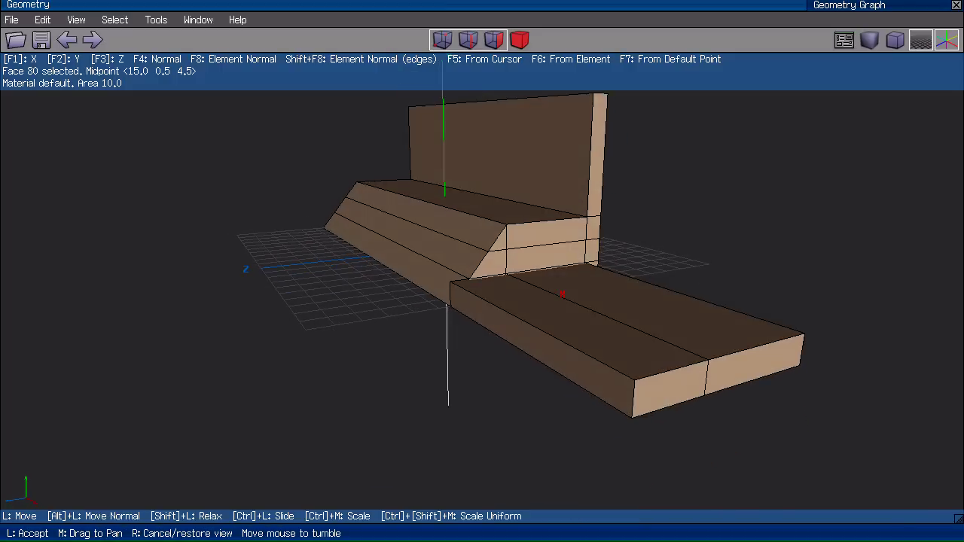
click(280, 270)
middle_click(283, 240)
click(280, 242)
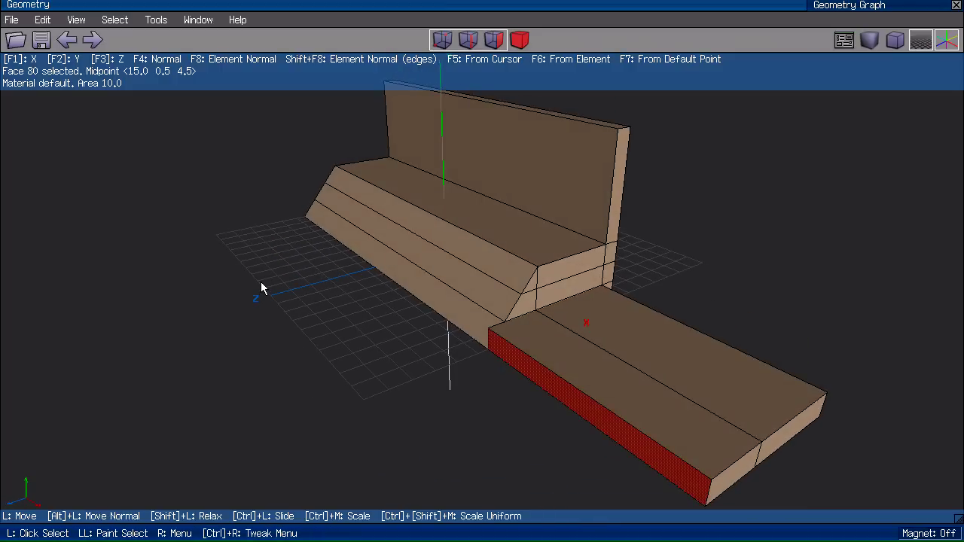
key(d)
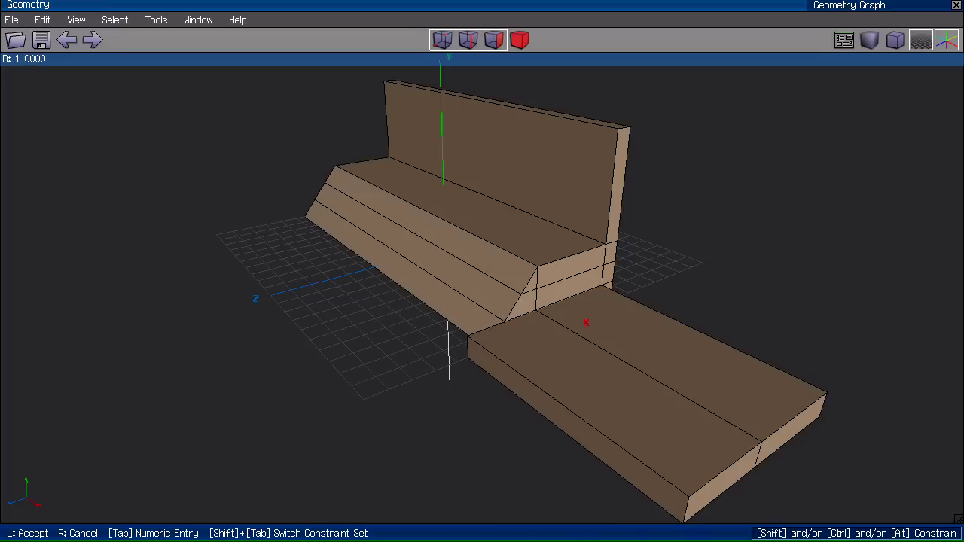
middle_click(481, 271)
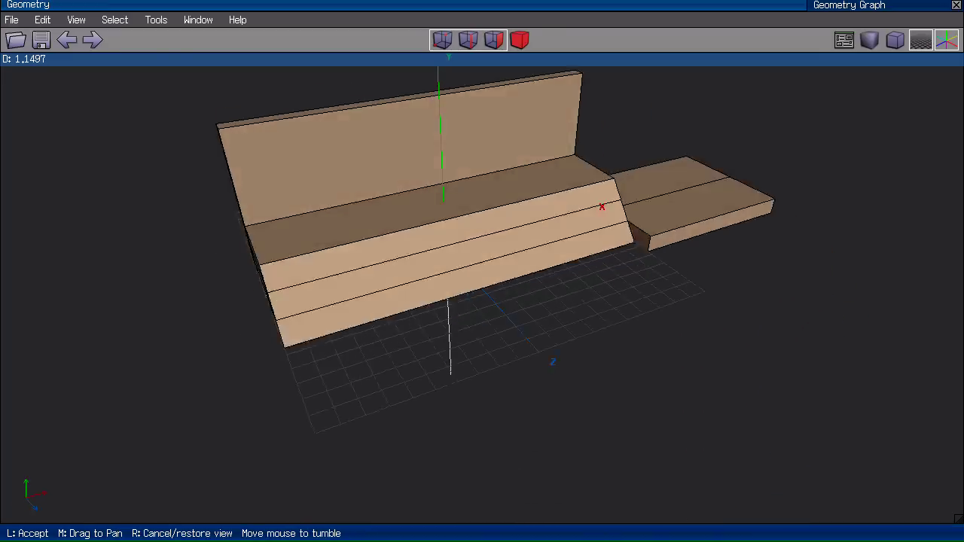
scroll(482, 271, up, 5)
click(482, 271)
right_click(230, 368)
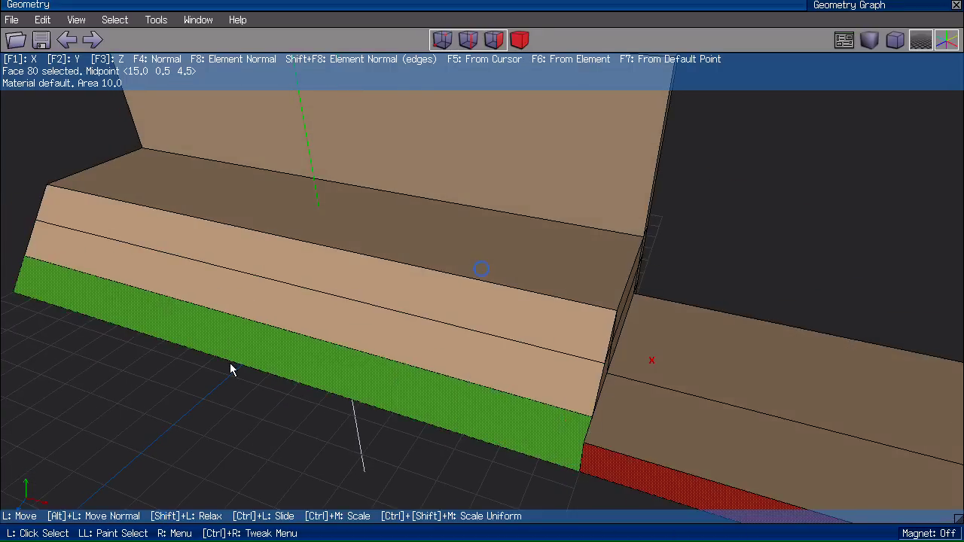
Examine the alignment of terrasse's flattened side with quai's base in perspective and in a top view with its vertices selected.
middle_click(258, 389)
scroll(258, 388, down, 5)
click(164, 446)
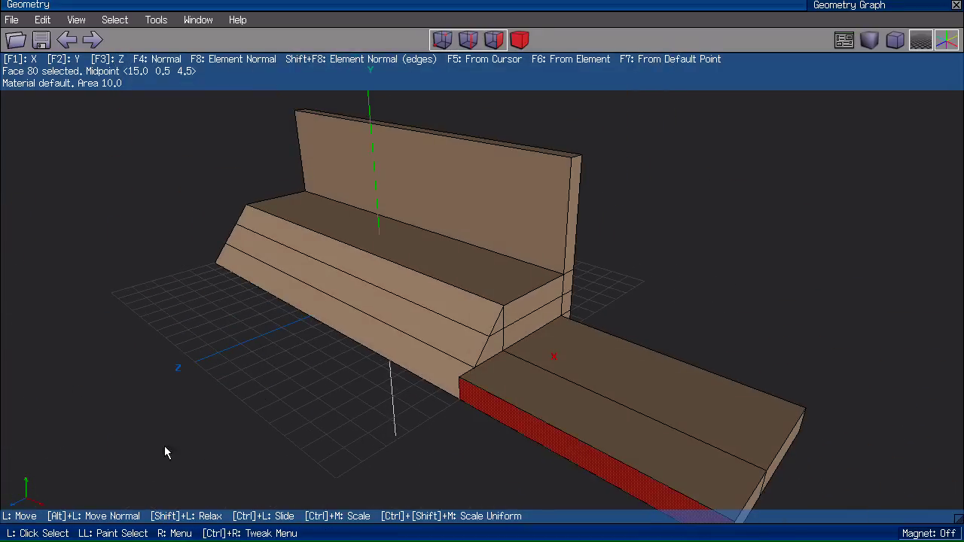
middle_click(244, 396)
click(437, 441)
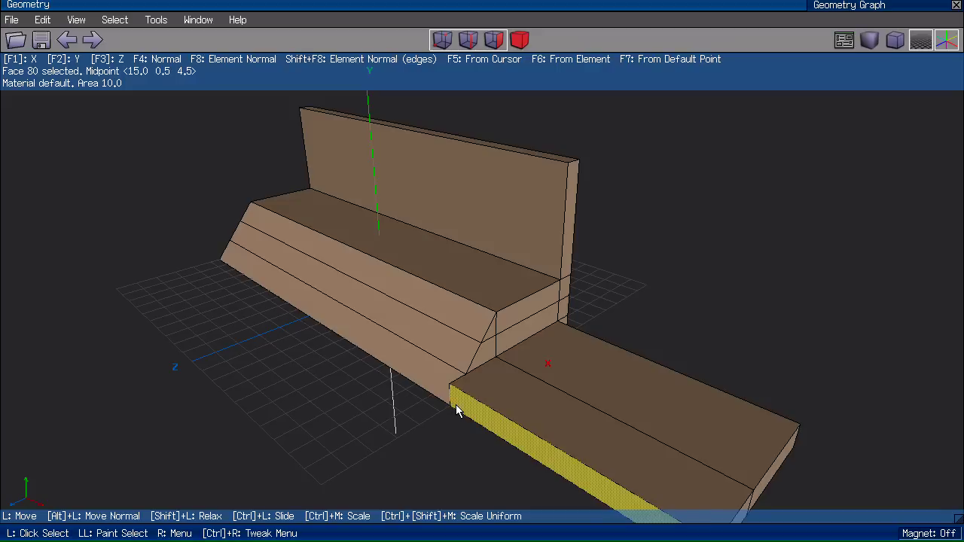
key(v)
key(y)
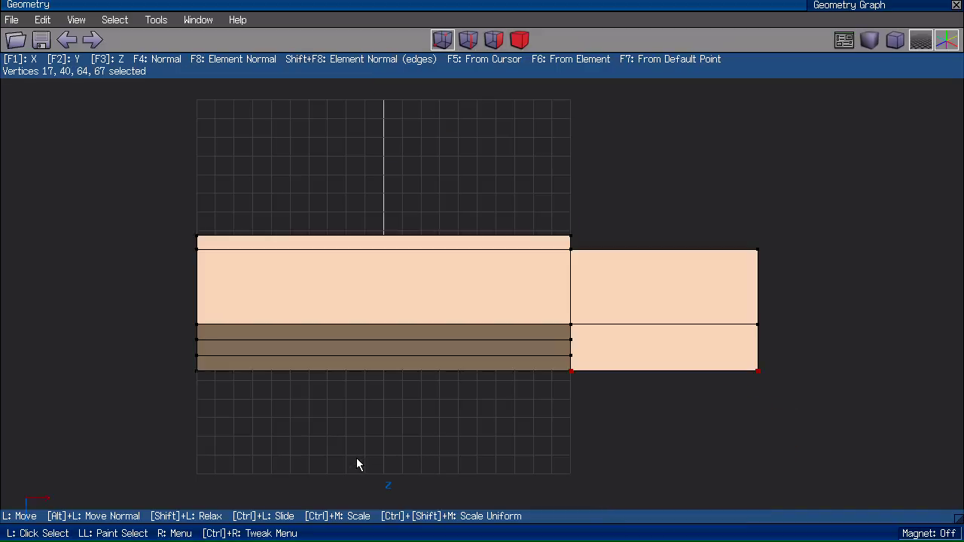
scroll(640, 464, up, 3)
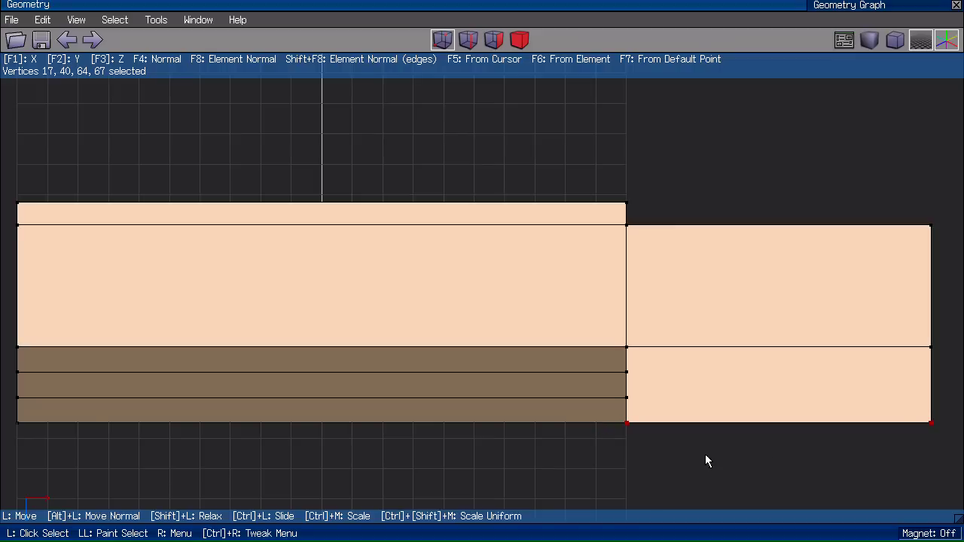
middle_click(594, 428)
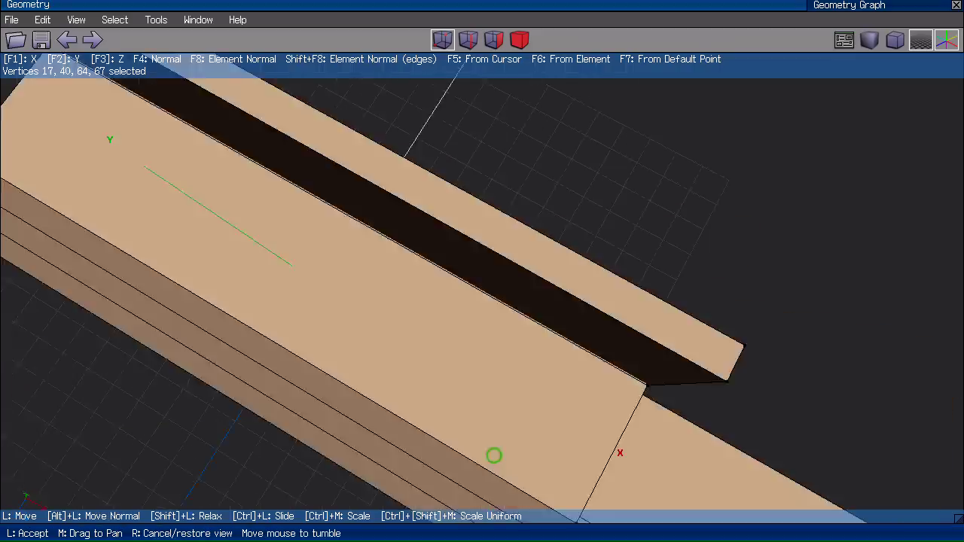
click(311, 454)
key(f)
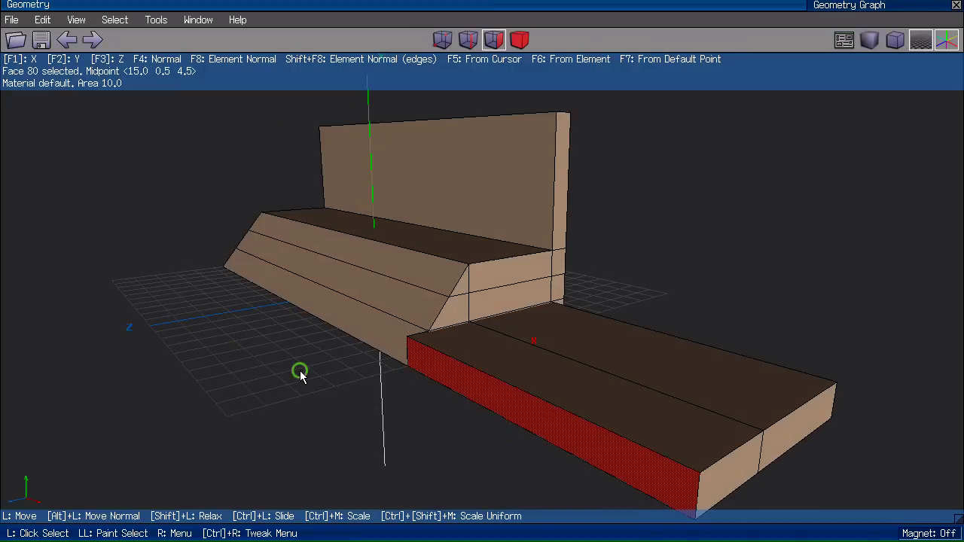
Move terrasse's flattened side face outward by 1 unit.
middle_click(301, 372)
click(299, 369)
click(300, 369)
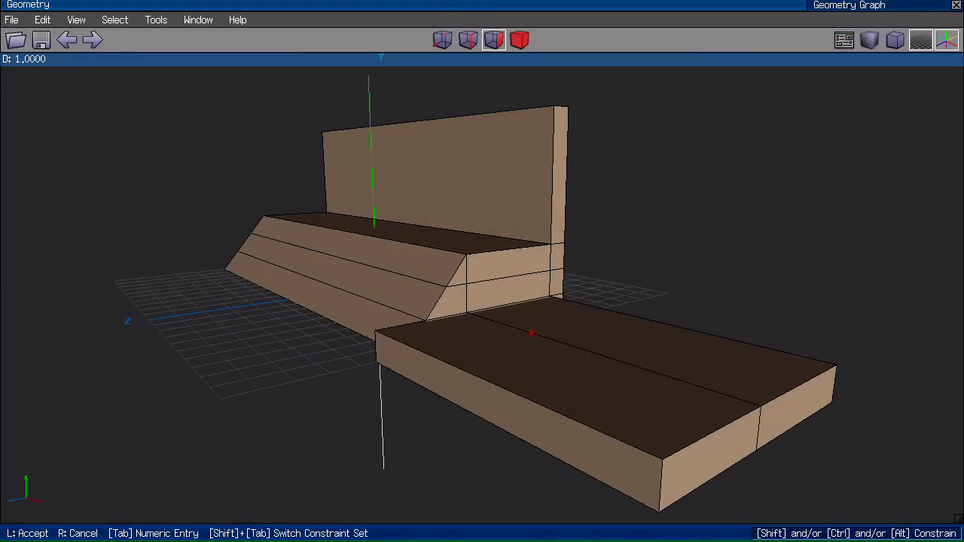
click(190, 382)
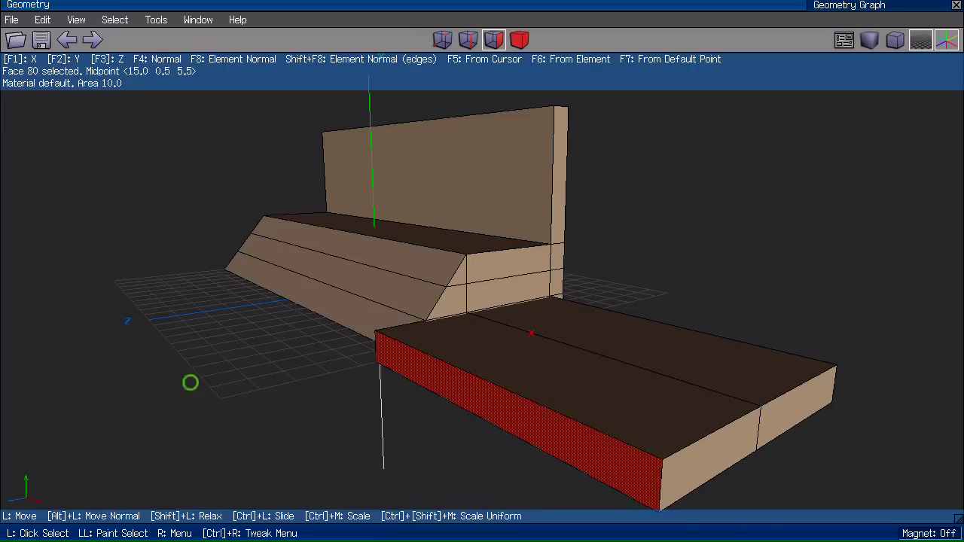
Examine terrasse's overhang beyond quai's sloped base from several angles, and clear the face selection.
middle_click(190, 383)
click(482, 269)
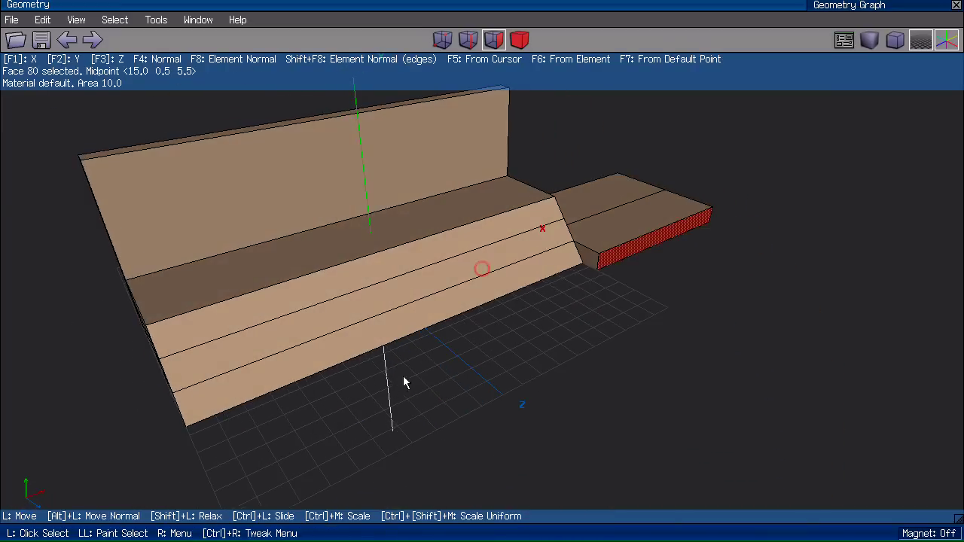
scroll(422, 372, up, 2)
scroll(609, 357, up, 2)
middle_click(657, 344)
click(688, 333)
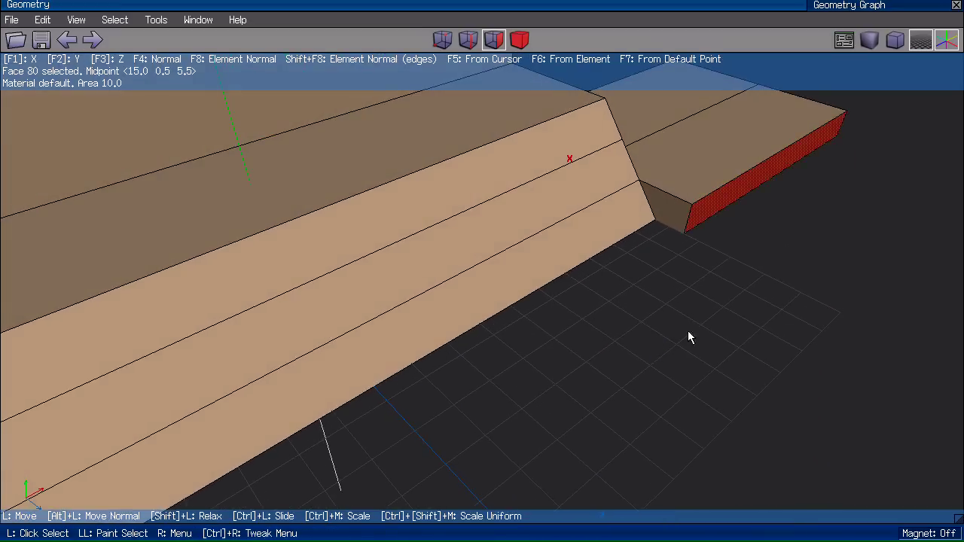
middle_click(669, 263)
click(732, 278)
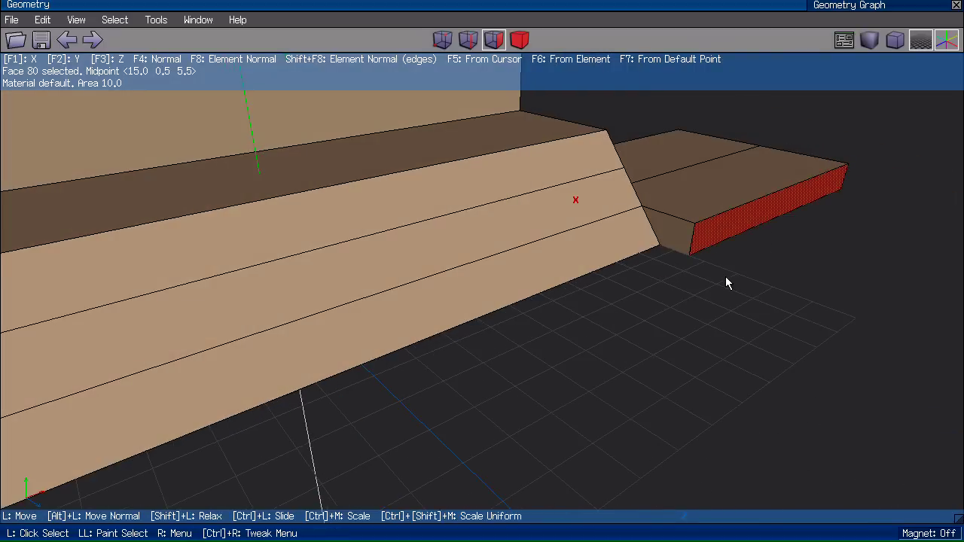
middle_click(596, 326)
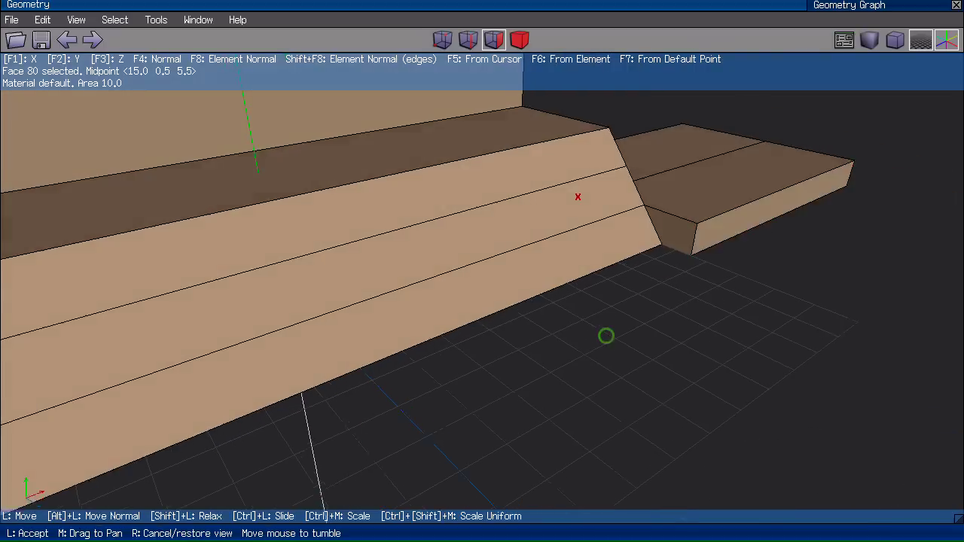
click(639, 328)
middle_click(643, 307)
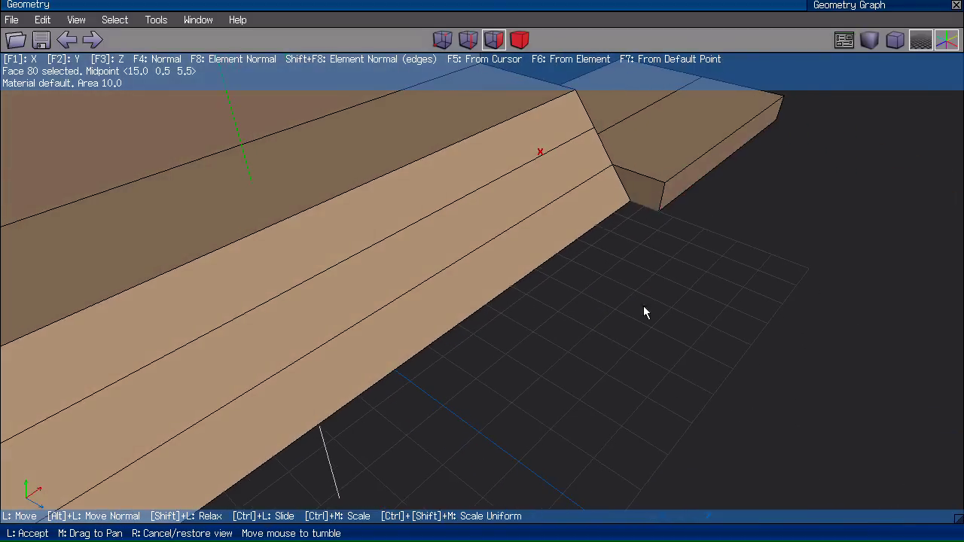
click(588, 319)
middle_click(372, 414)
click(348, 417)
scroll(241, 368, up, 2)
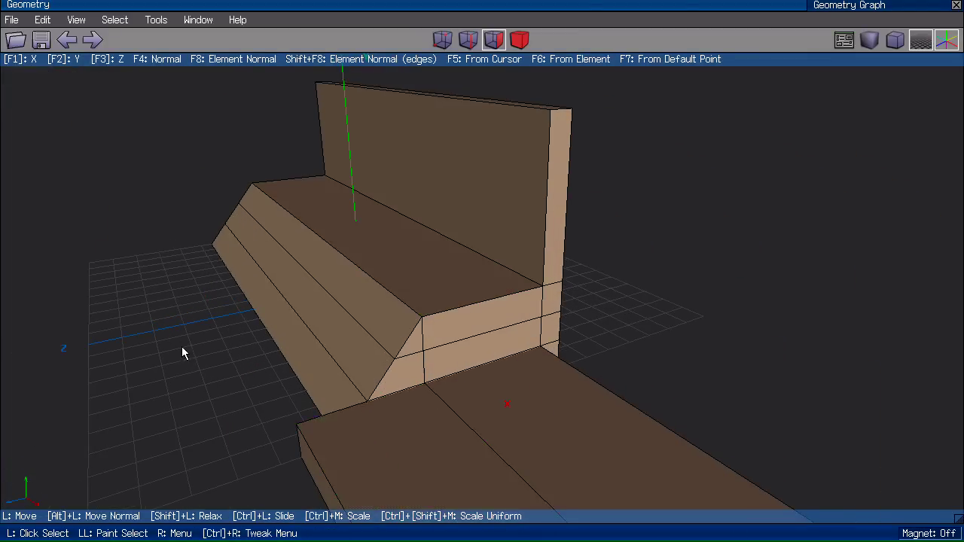
scroll(217, 308, down, 3)
middle_click(217, 308)
click(180, 345)
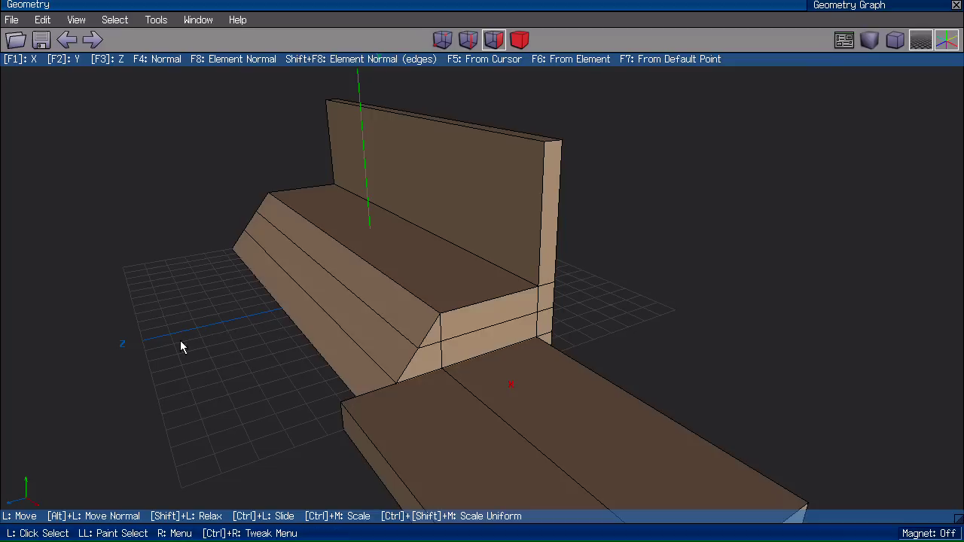
middle_click(224, 330)
click(230, 318)
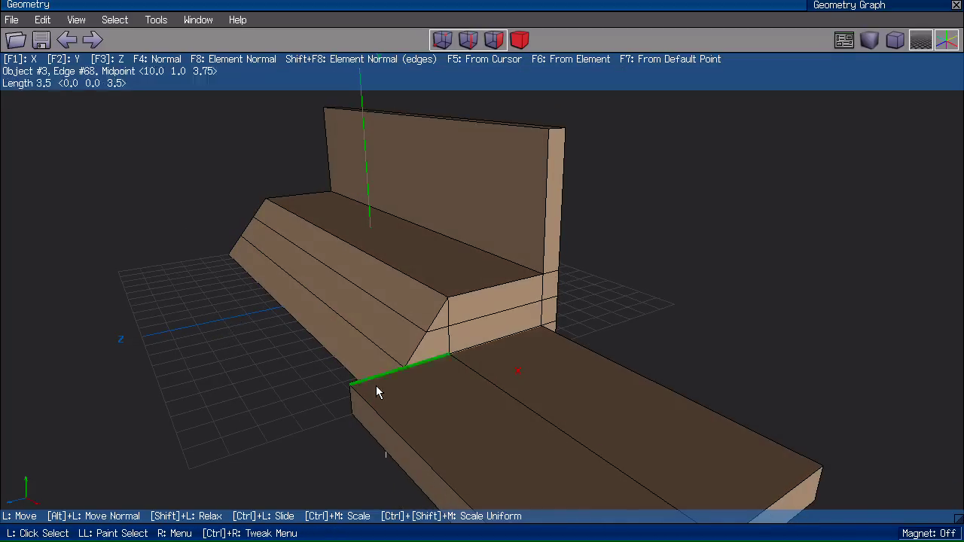